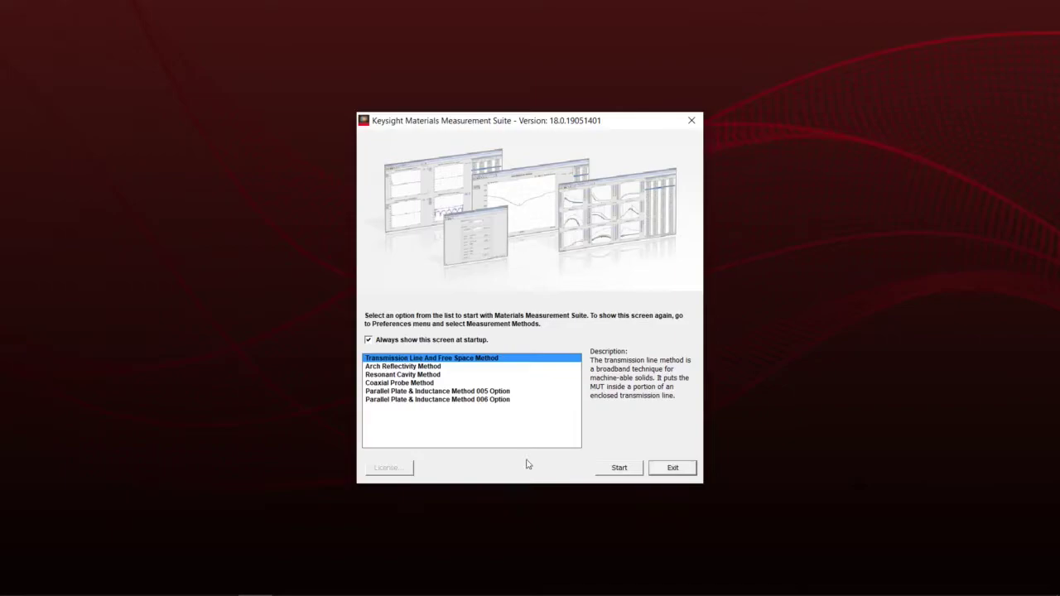
Choose the Coaxial Probe Method from the startup list and launch it
click(430, 400)
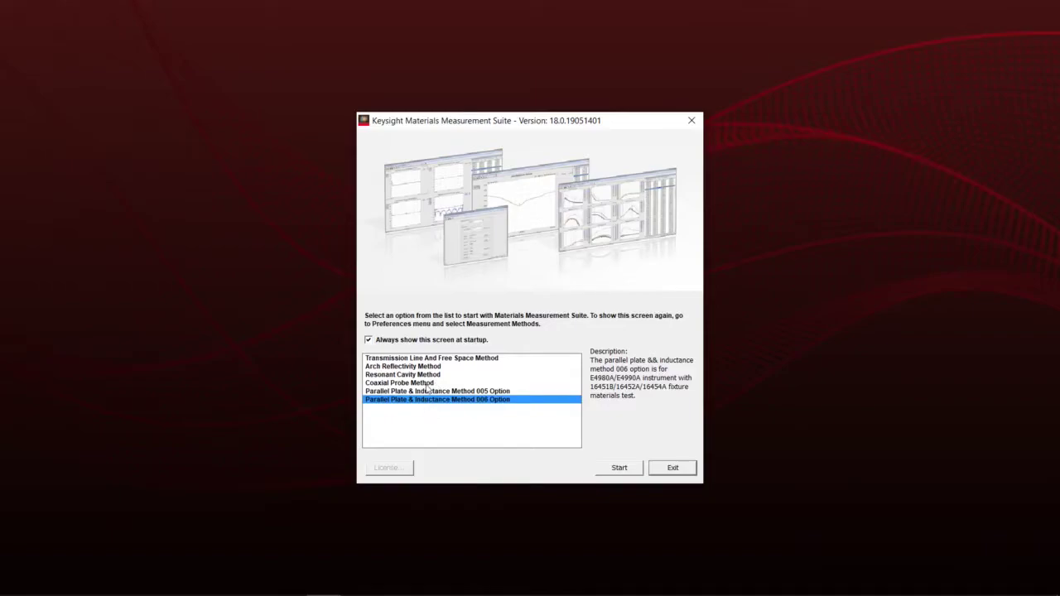
click(430, 384)
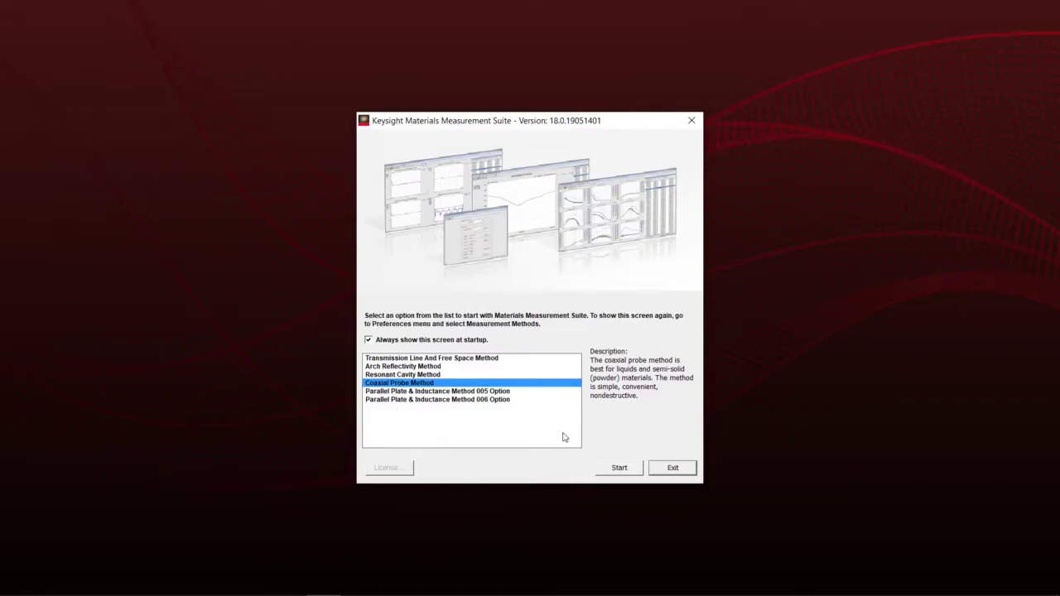
click(617, 468)
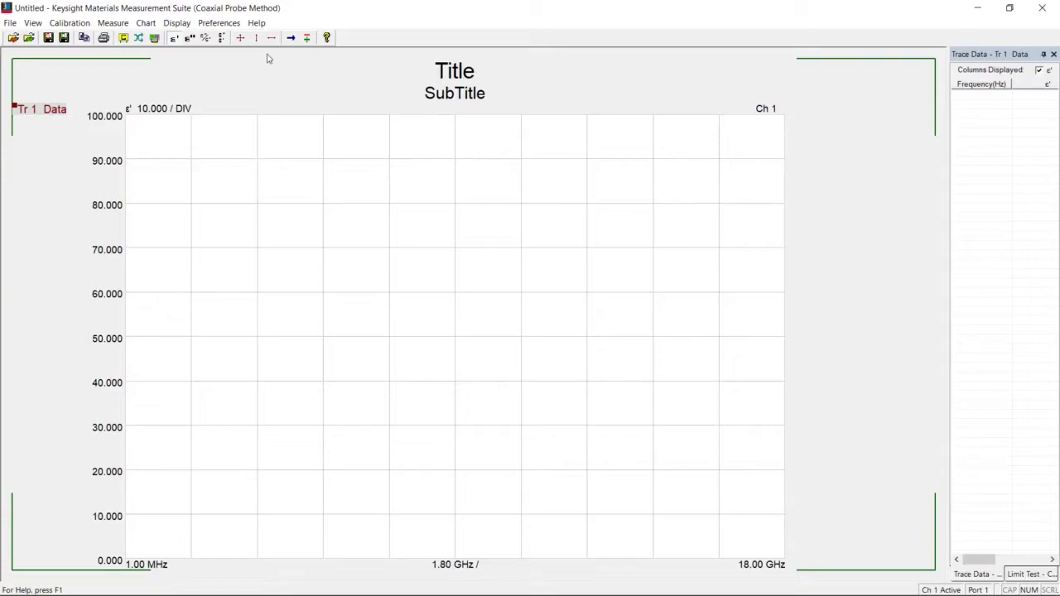
Select the N9917B analyser as the instrument under Preferences > Select Instrument
click(209, 22)
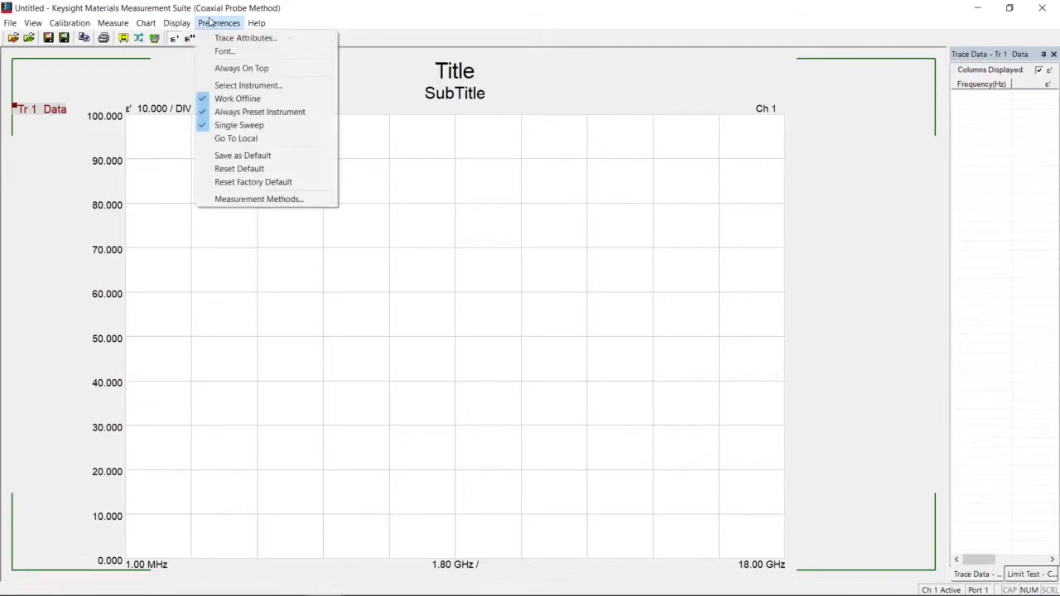
click(237, 86)
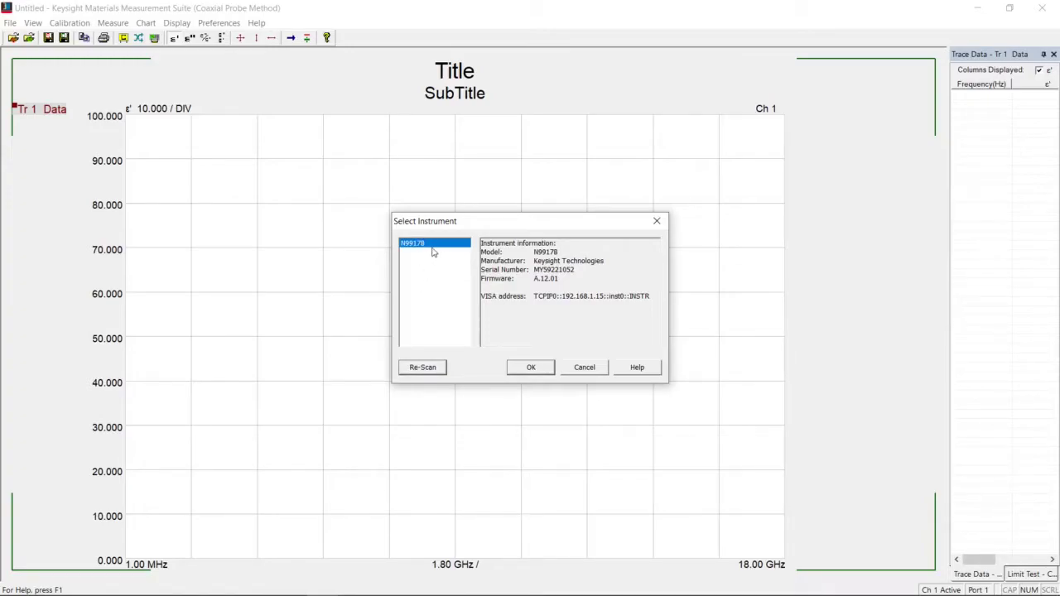
click(531, 369)
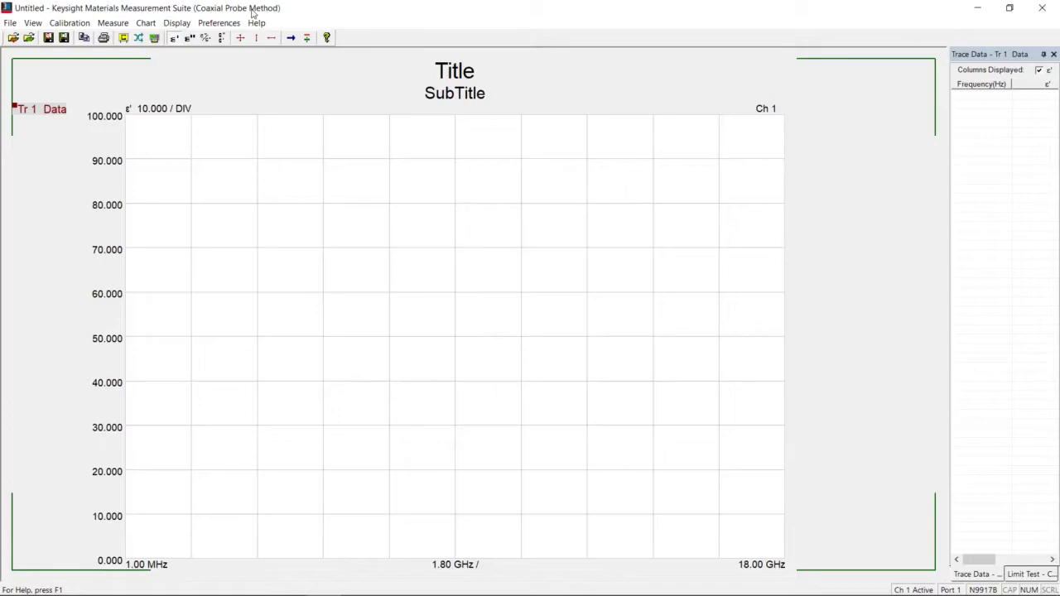
Browse the Measure and Calibration menus, glancing at the Multiple Measurements settings
click(116, 24)
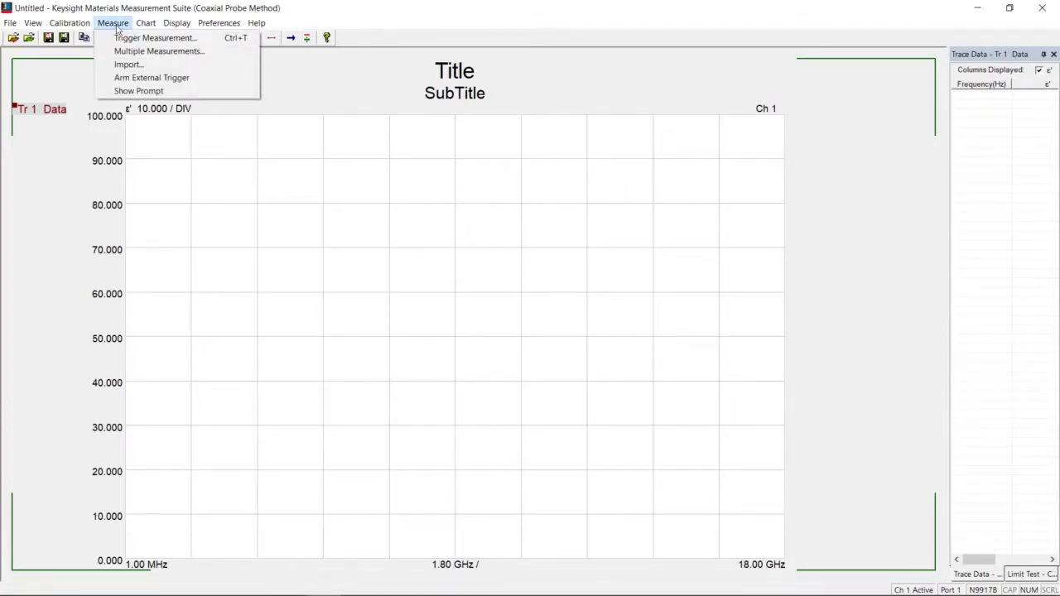
click(124, 52)
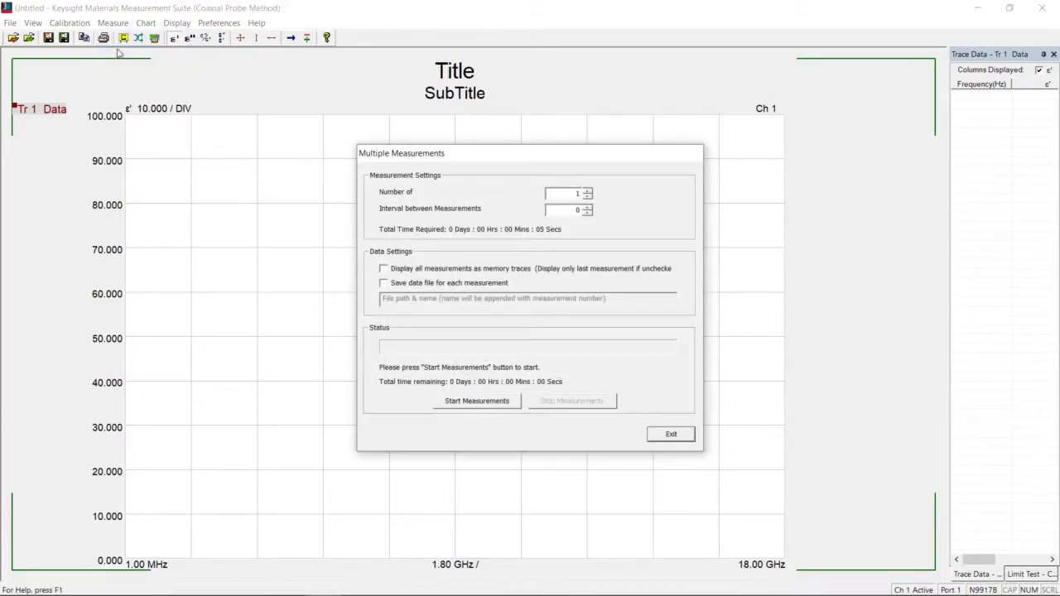
click(677, 434)
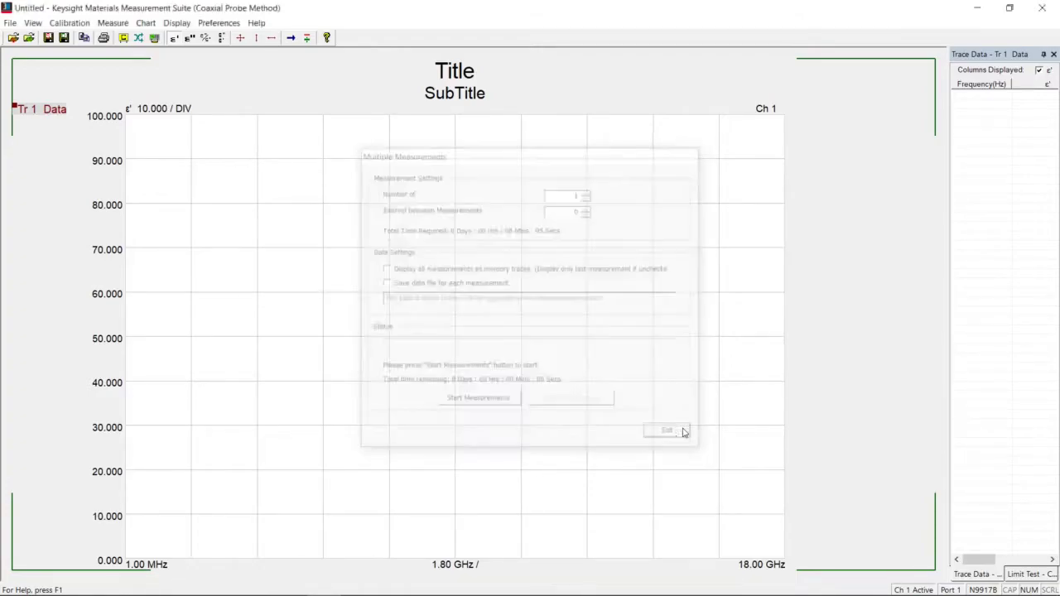
click(71, 24)
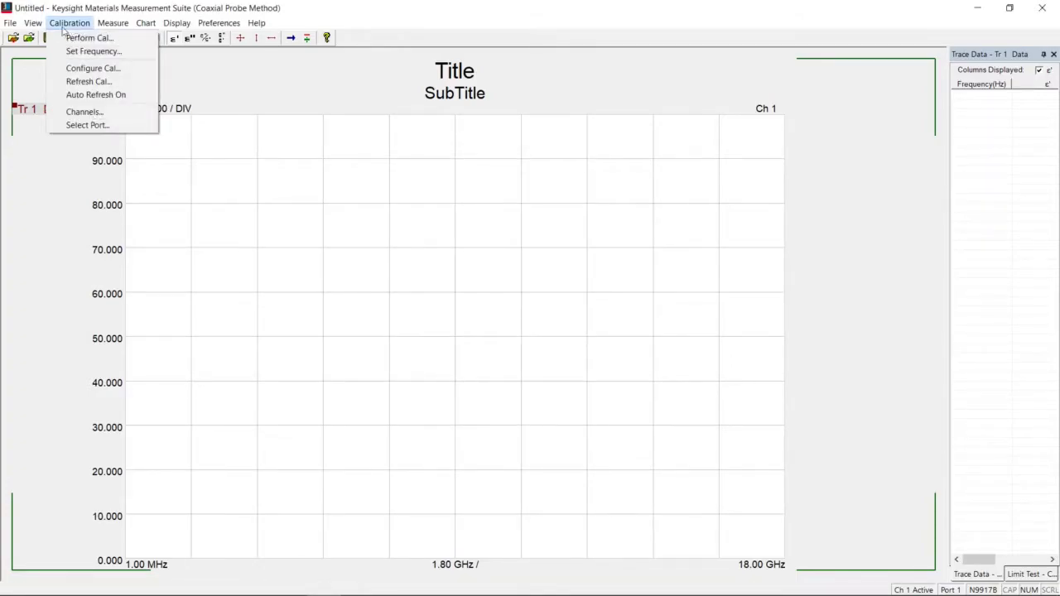
mouse_move(41, 26)
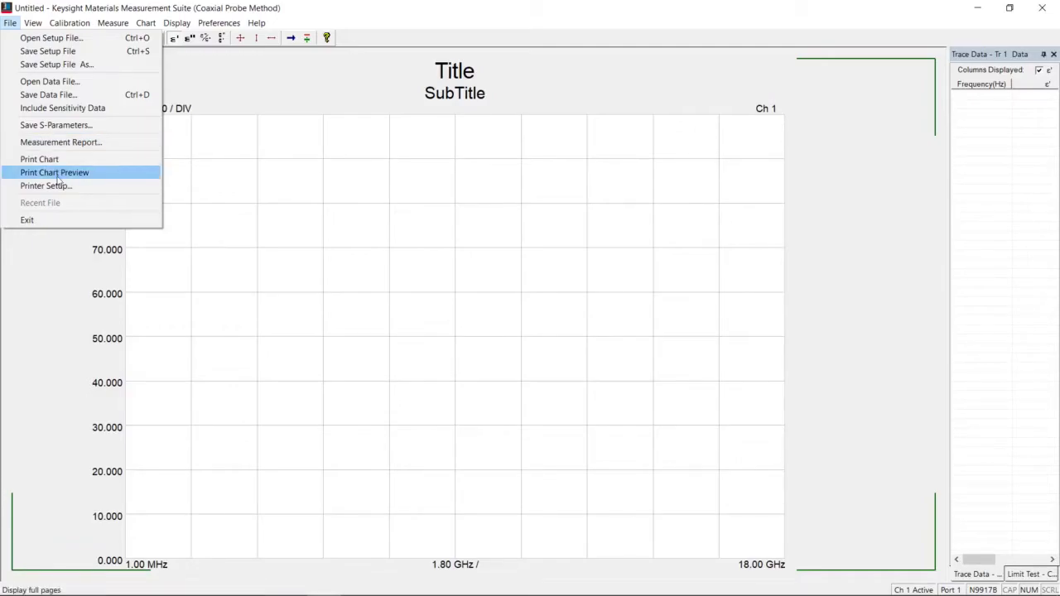
mouse_move(32, 25)
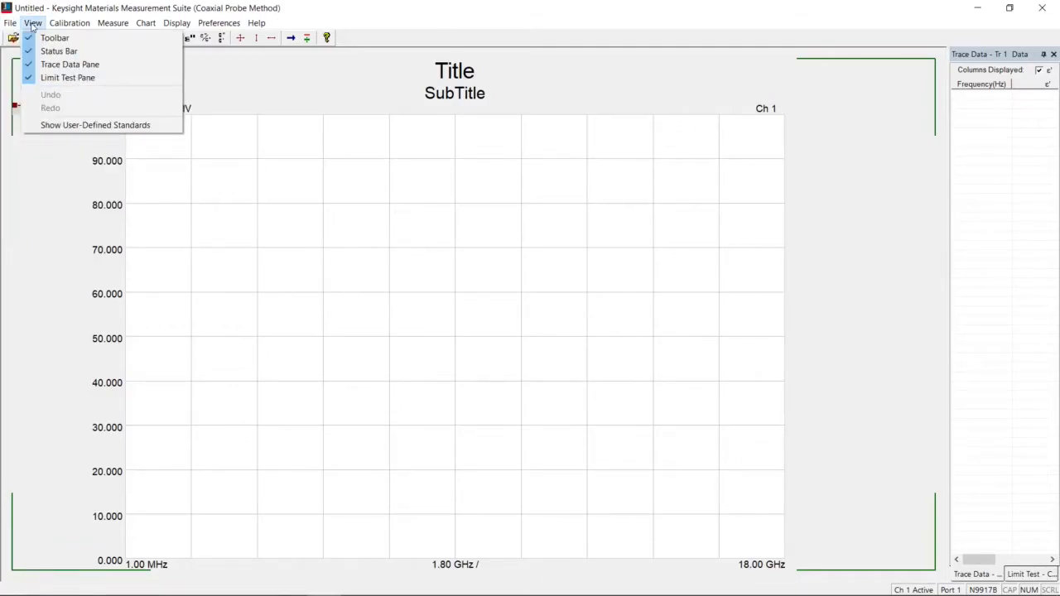
click(425, 18)
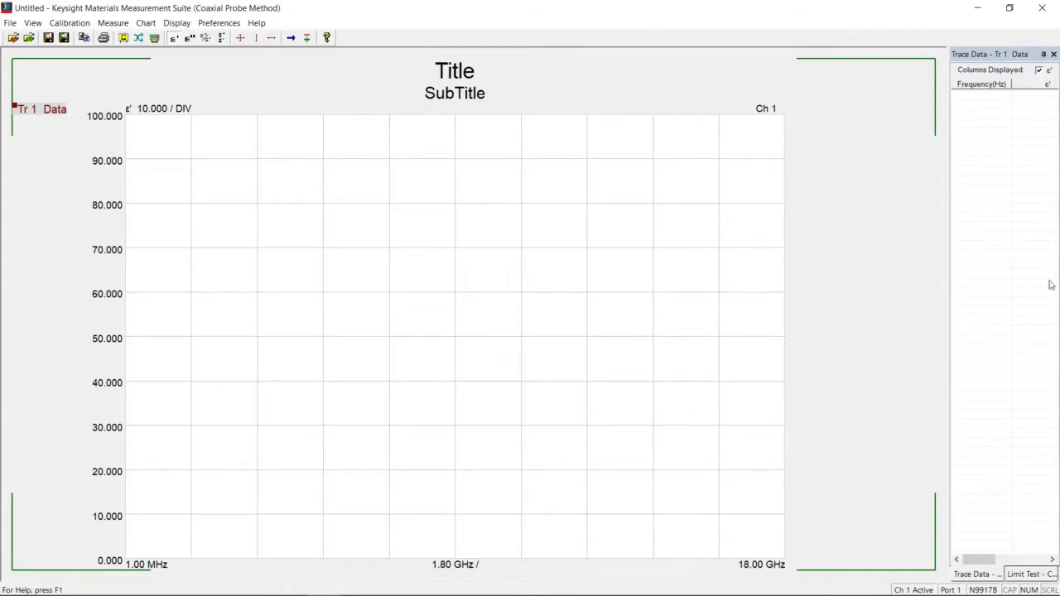
Show the Limit Test panel for Chart 1 and widen it to reveal all columns
click(1019, 575)
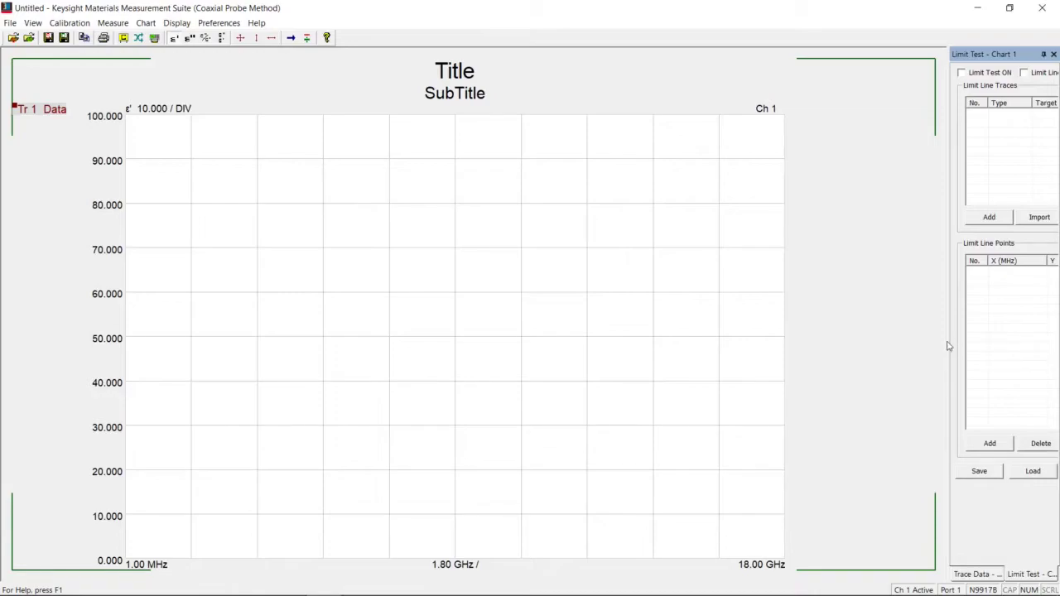
drag(952, 346, 869, 346)
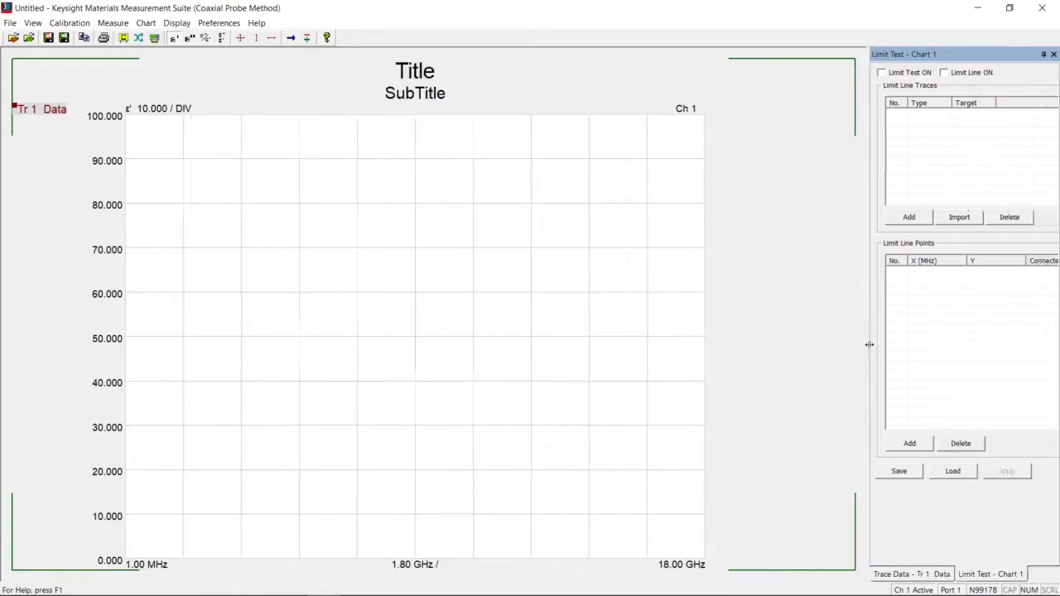
click(59, 25)
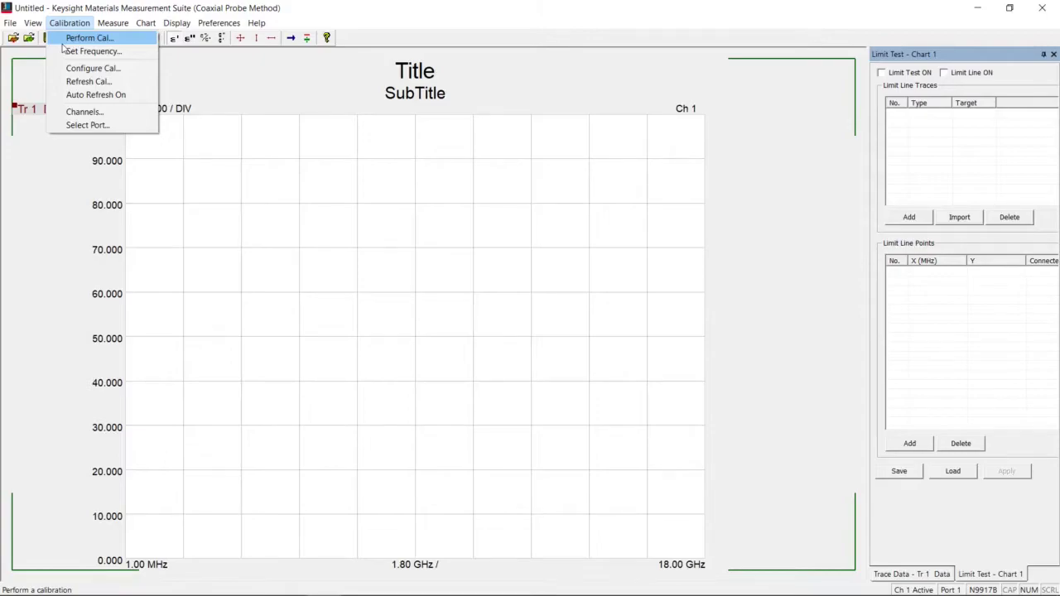
Set the calibration frequency range to start at 2 GHz and stop at 3 GHz
click(74, 52)
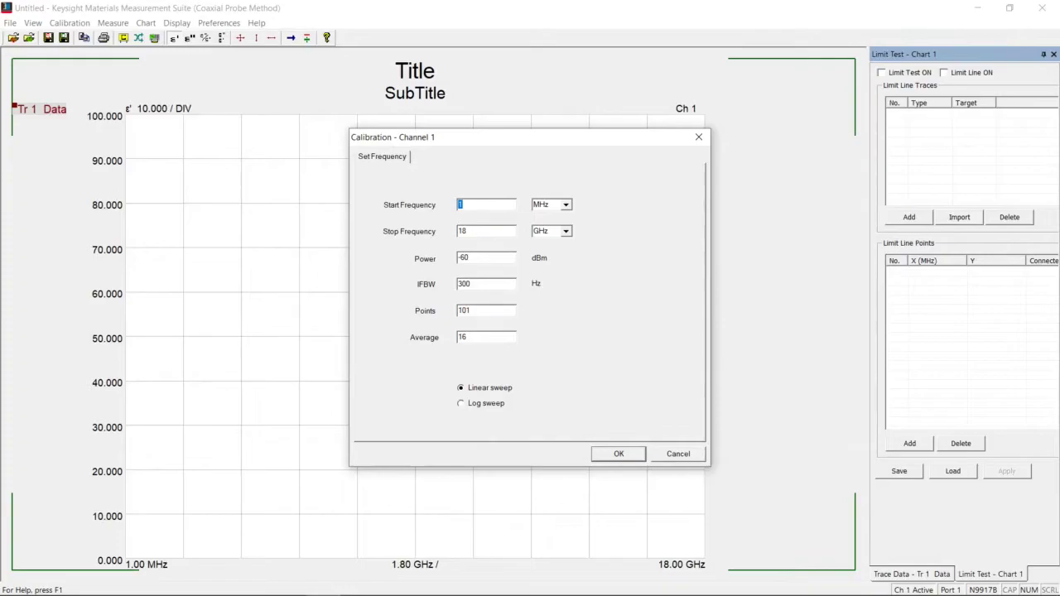
text(2)
click(566, 204)
click(555, 247)
key(Tab)
text(3)
click(617, 454)
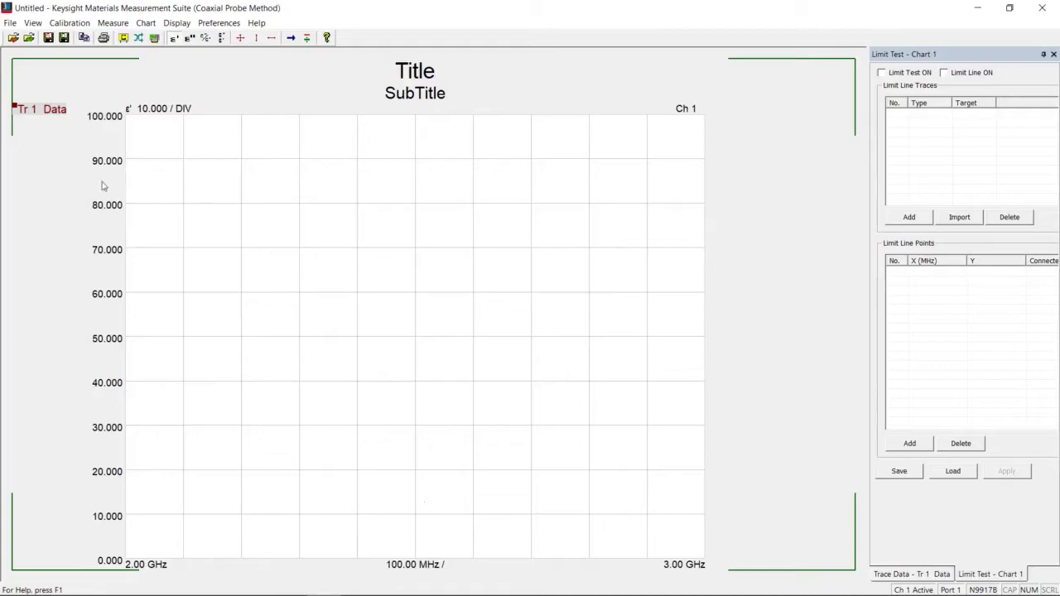
Set the calibration type to Load/air/short with QuickCal as the refresh standard
click(80, 25)
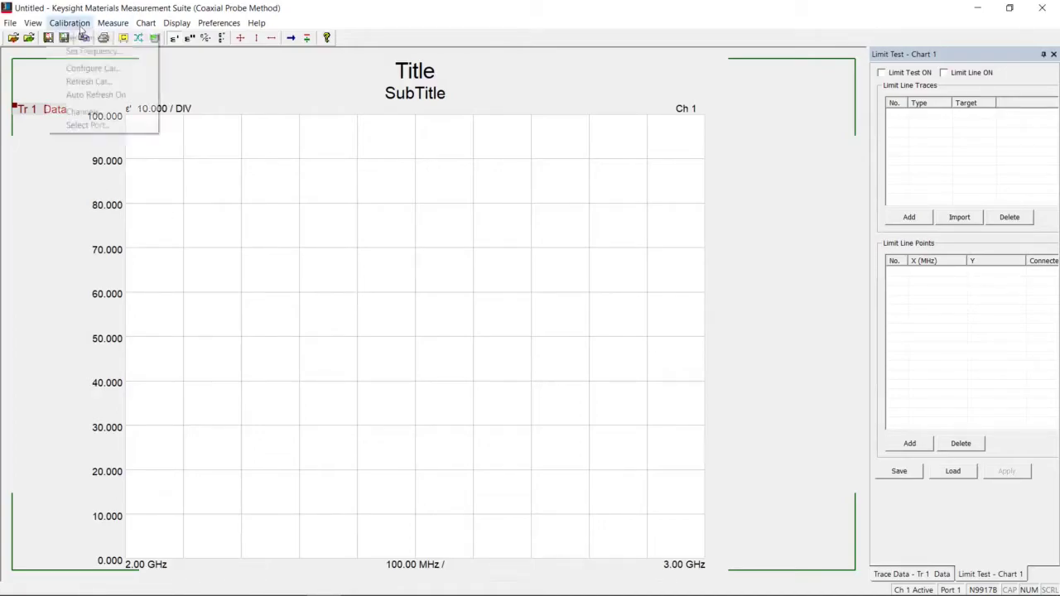
click(82, 68)
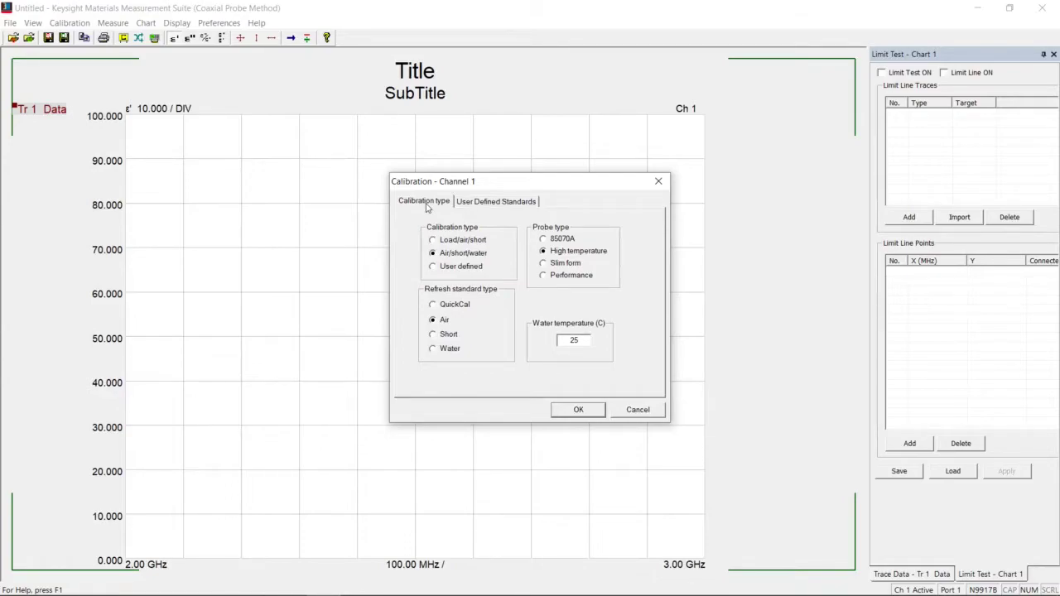
click(477, 240)
click(456, 305)
click(514, 207)
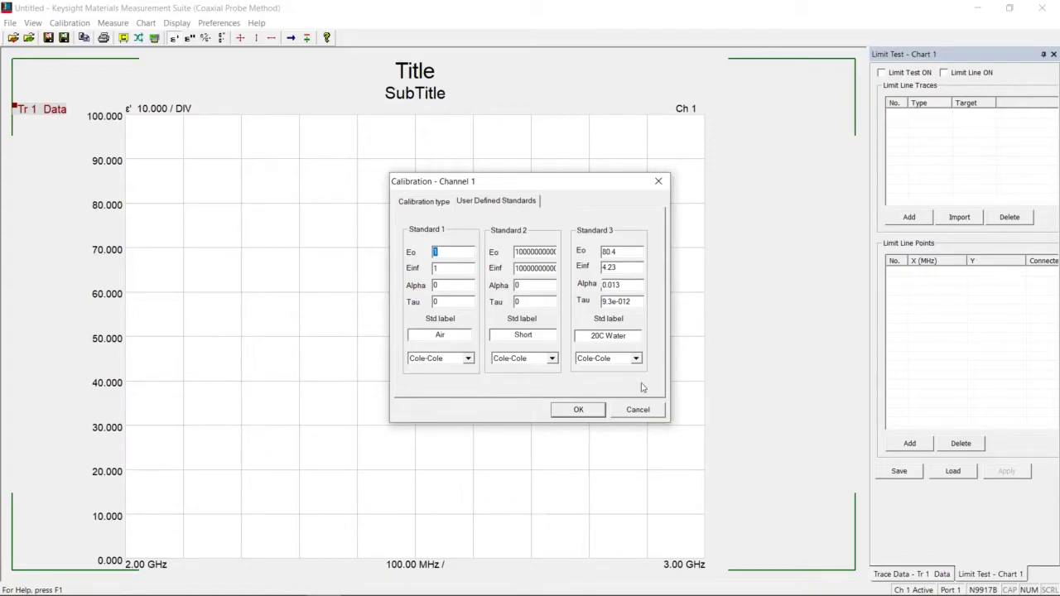
click(424, 204)
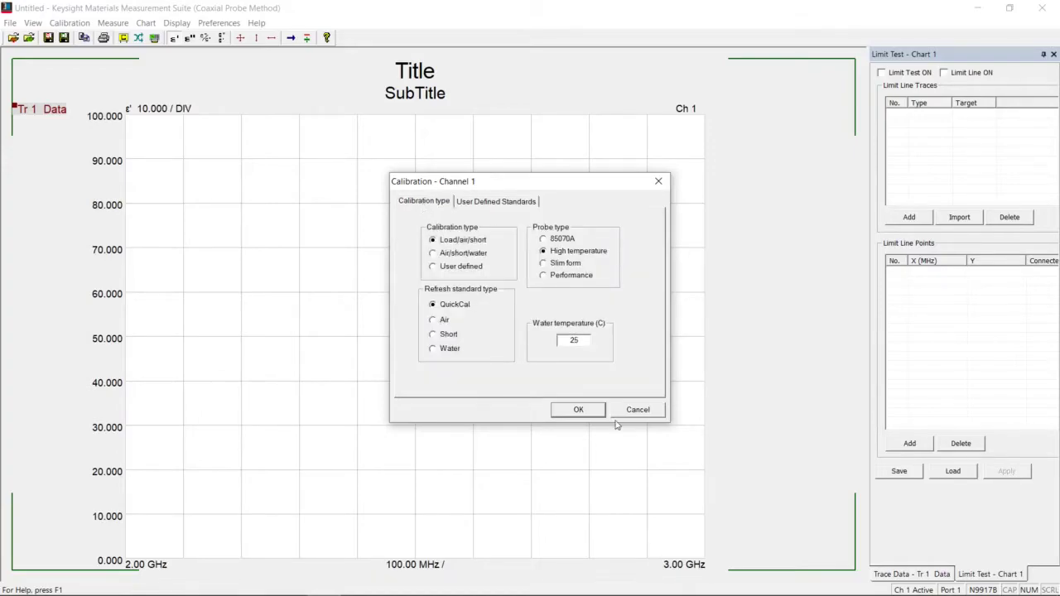
click(578, 410)
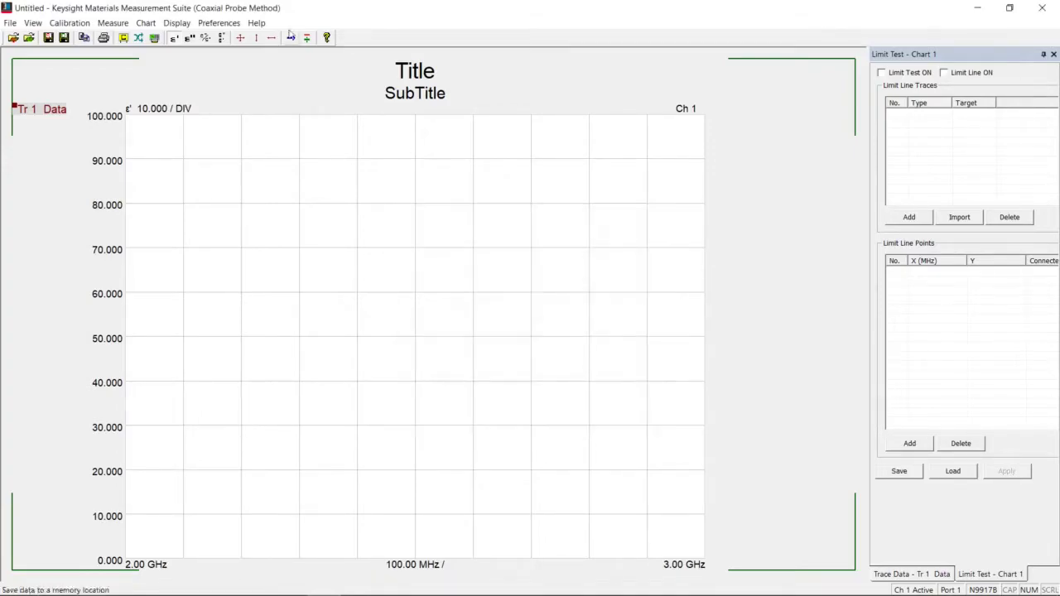
Confirm port 1 as the probe port
click(70, 24)
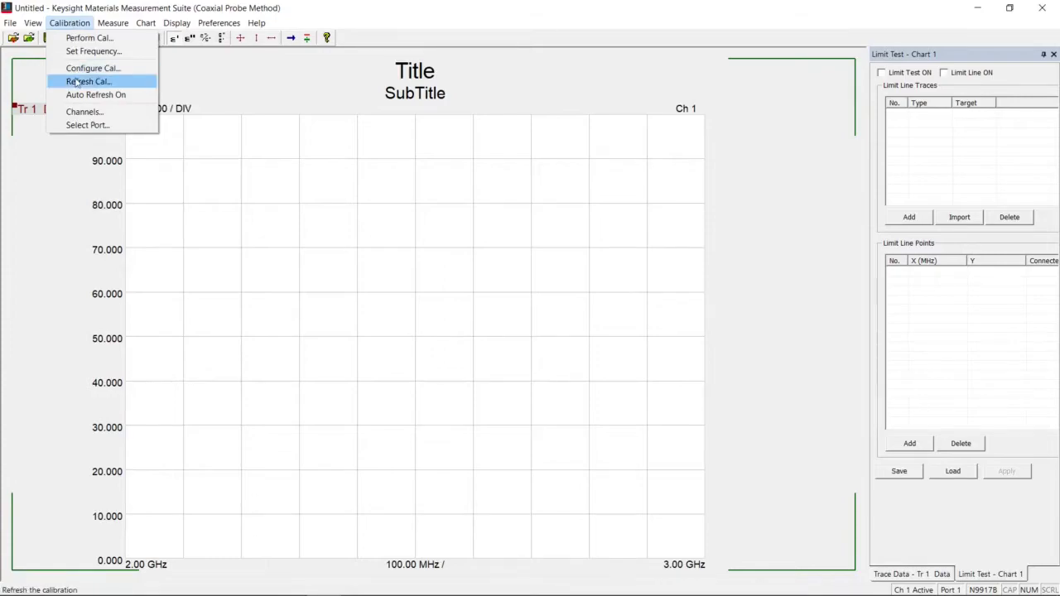
click(79, 124)
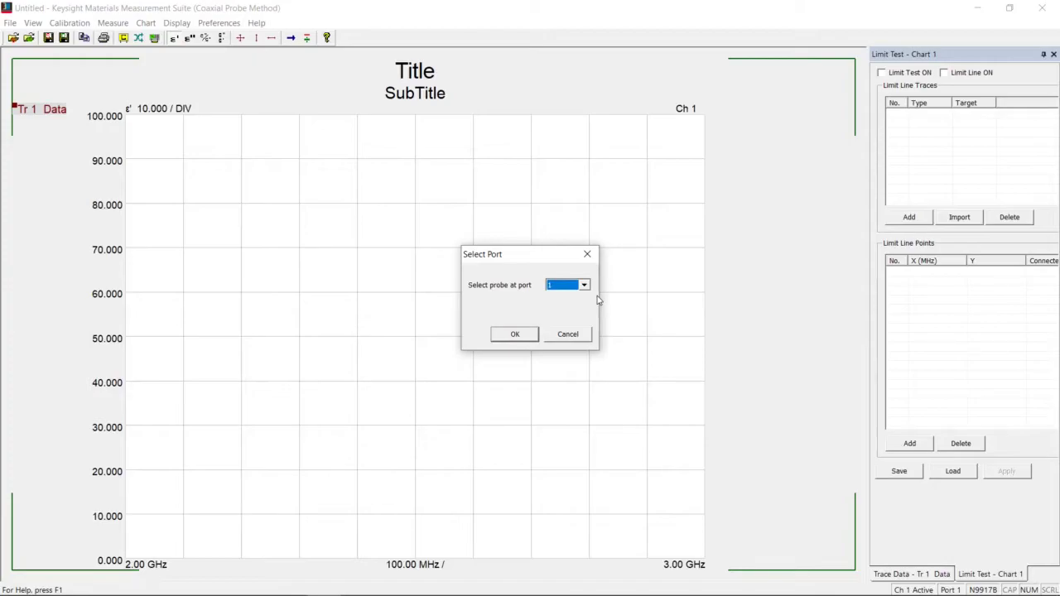
click(515, 334)
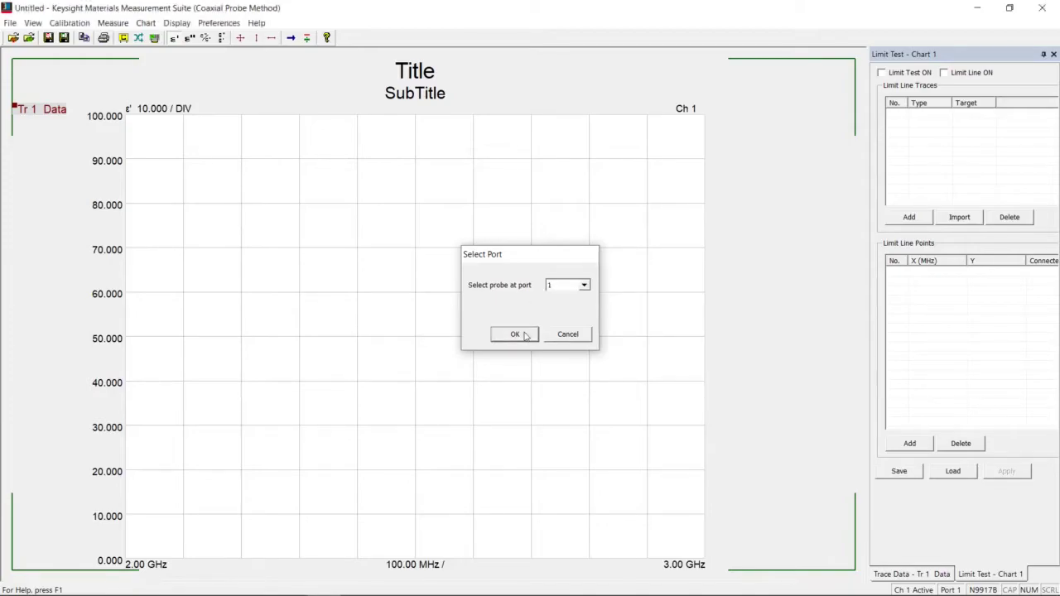
click(70, 22)
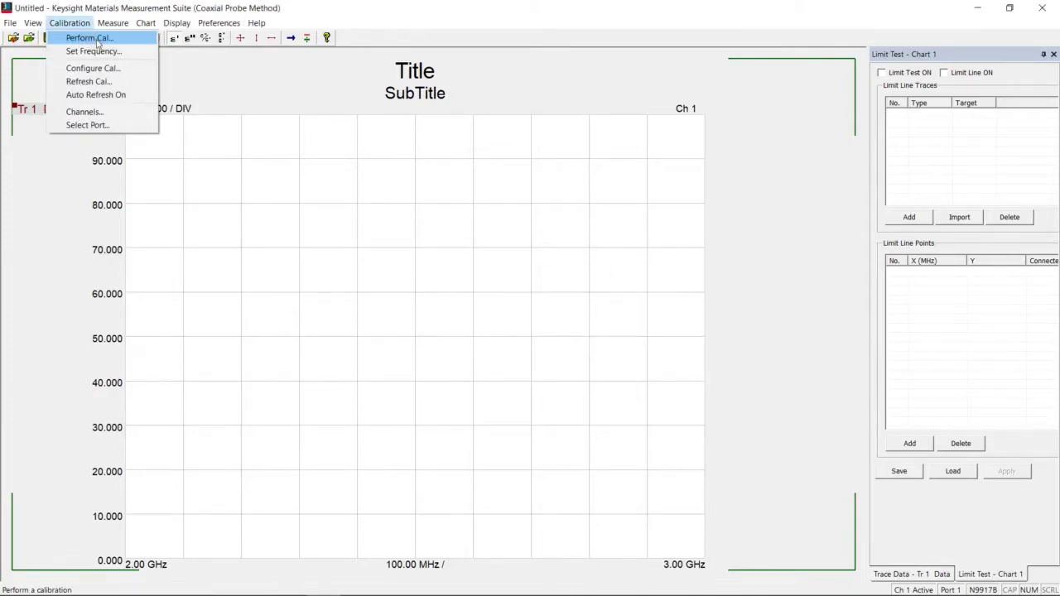
Run Perform Cal, measuring the load standard and then the probe open in air
click(71, 36)
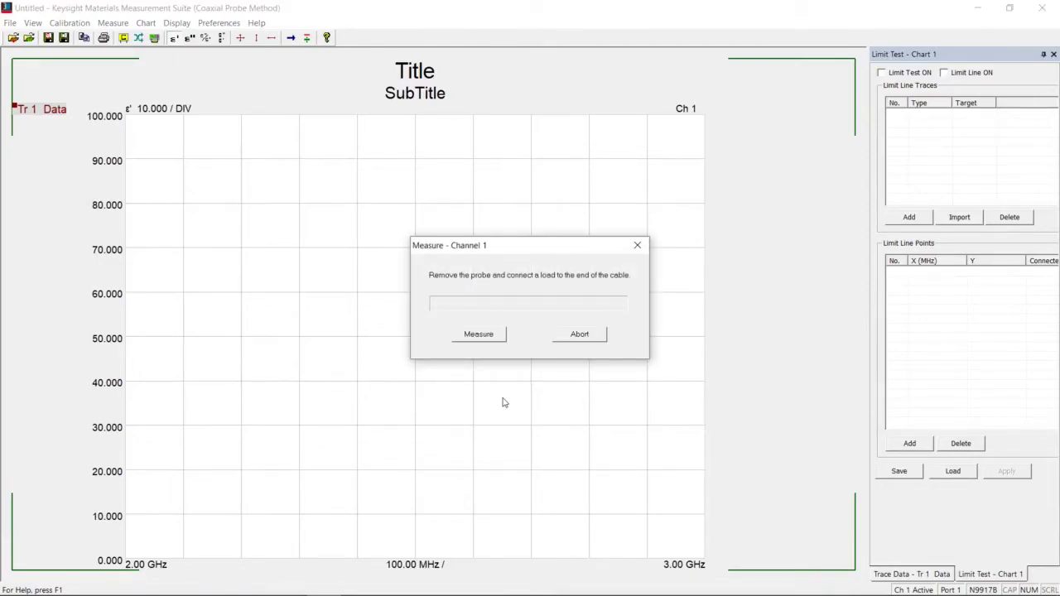
click(467, 334)
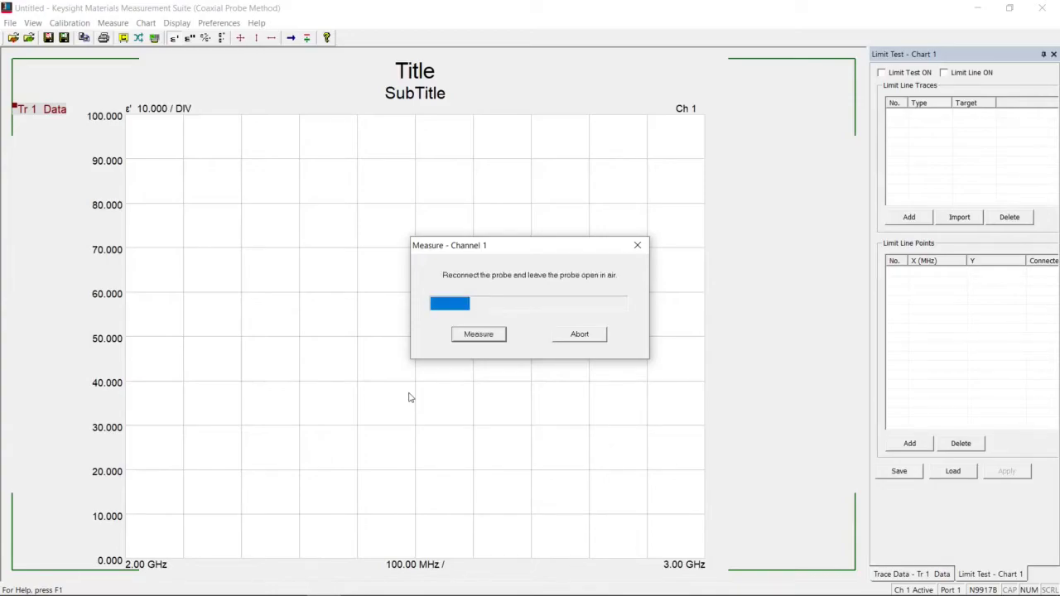
click(473, 333)
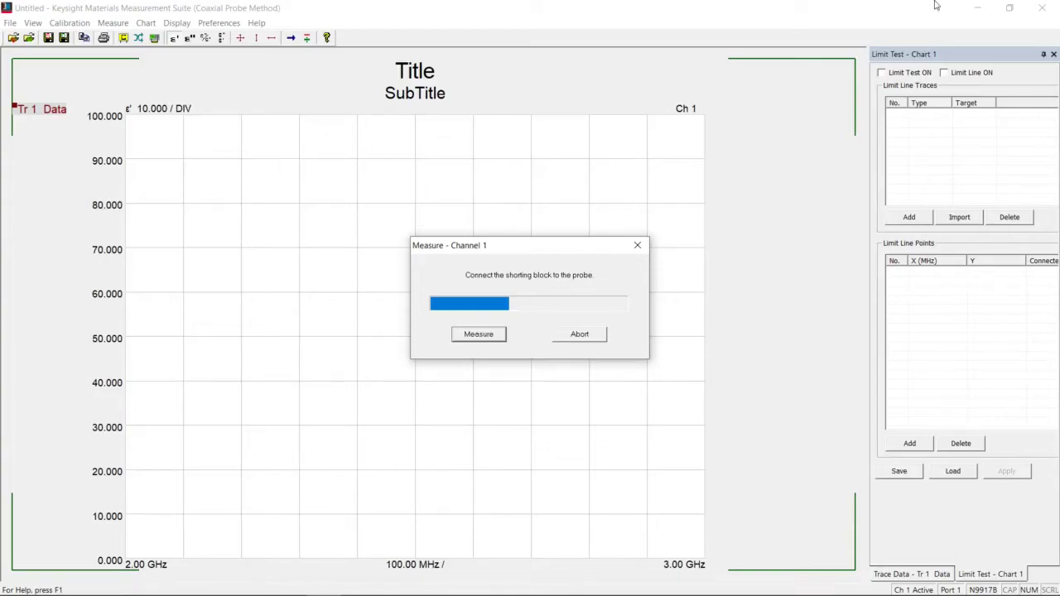
Measure the shorting block standard and download the calibration to the analyser
click(942, 582)
click(490, 336)
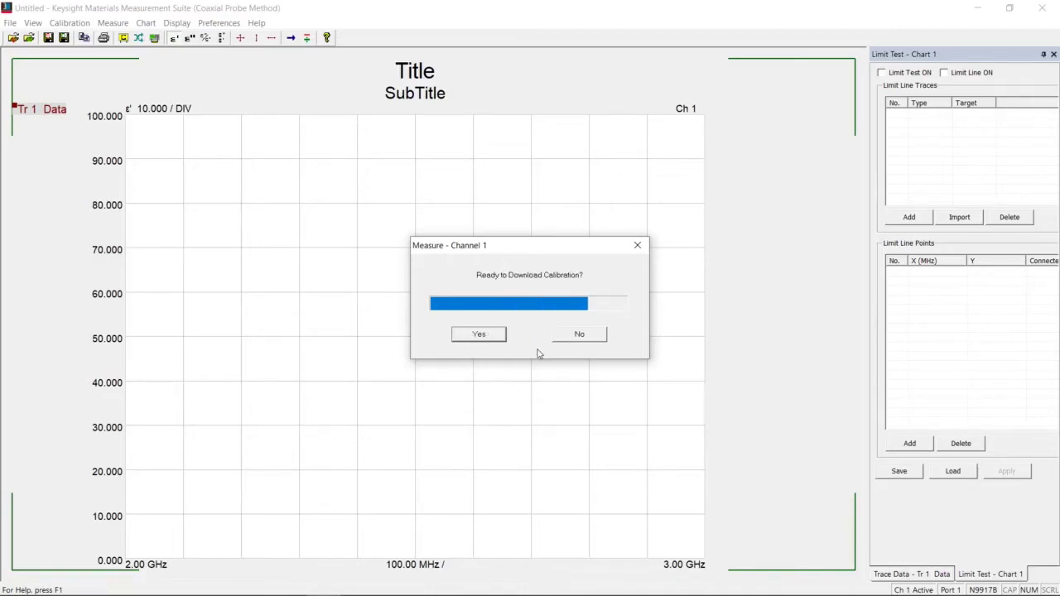
click(484, 340)
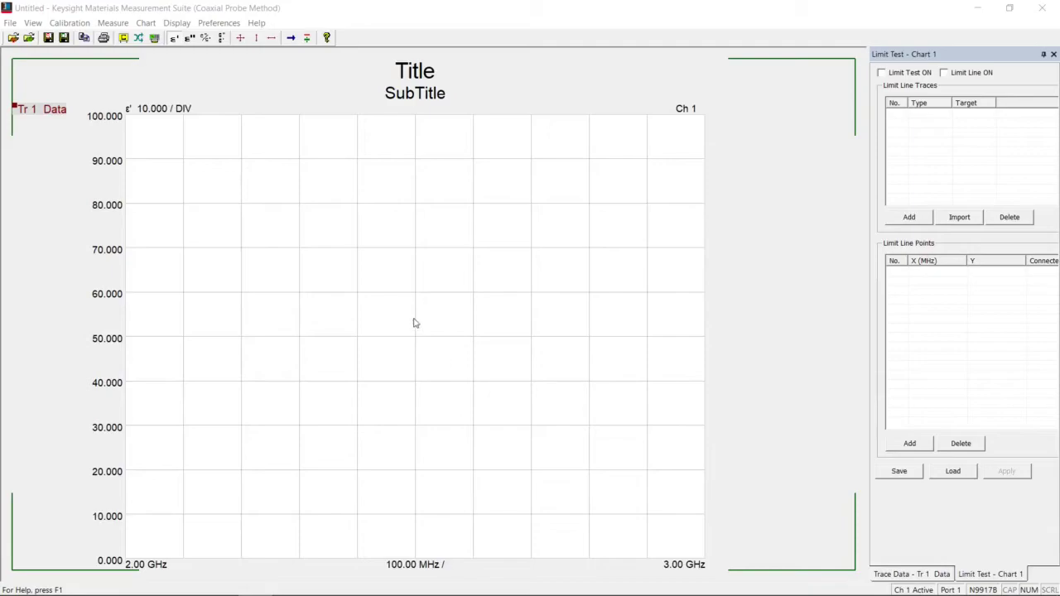
Open Multiple Measurements from the Measure menu, showing 1 measurement at 0 interval
click(106, 25)
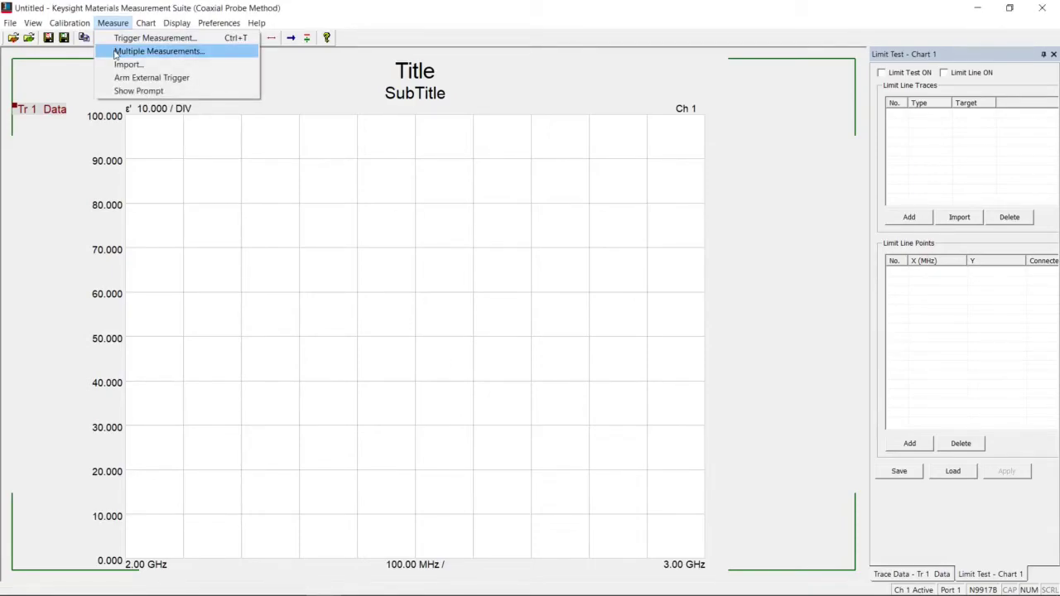
click(116, 52)
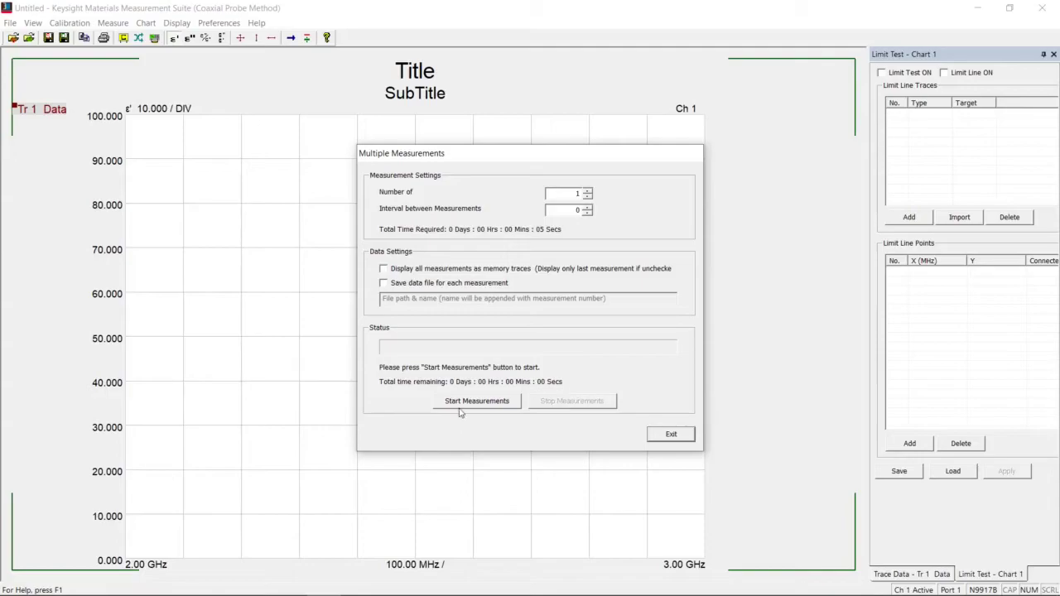
Close Multiple Measurements and trigger one measurement to draw the 2–3 GHz ε′ trace
click(691, 436)
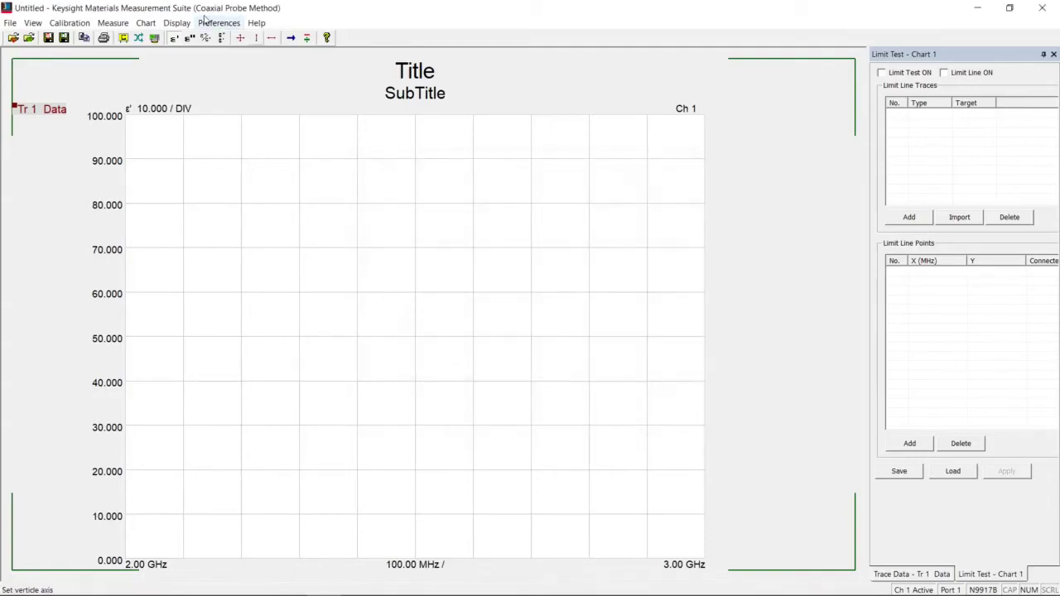
click(116, 24)
click(124, 38)
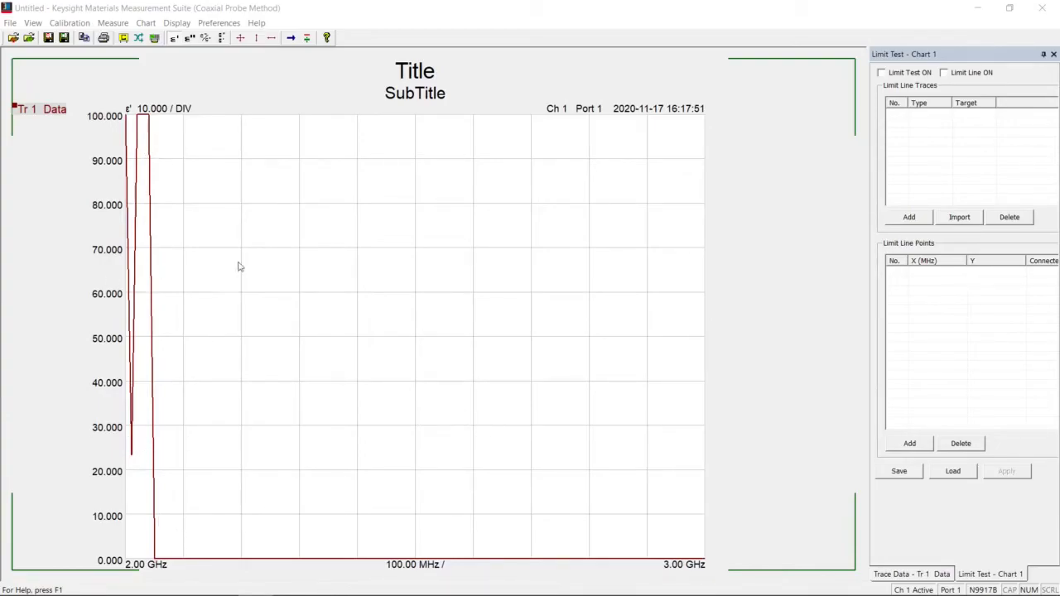
click(406, 9)
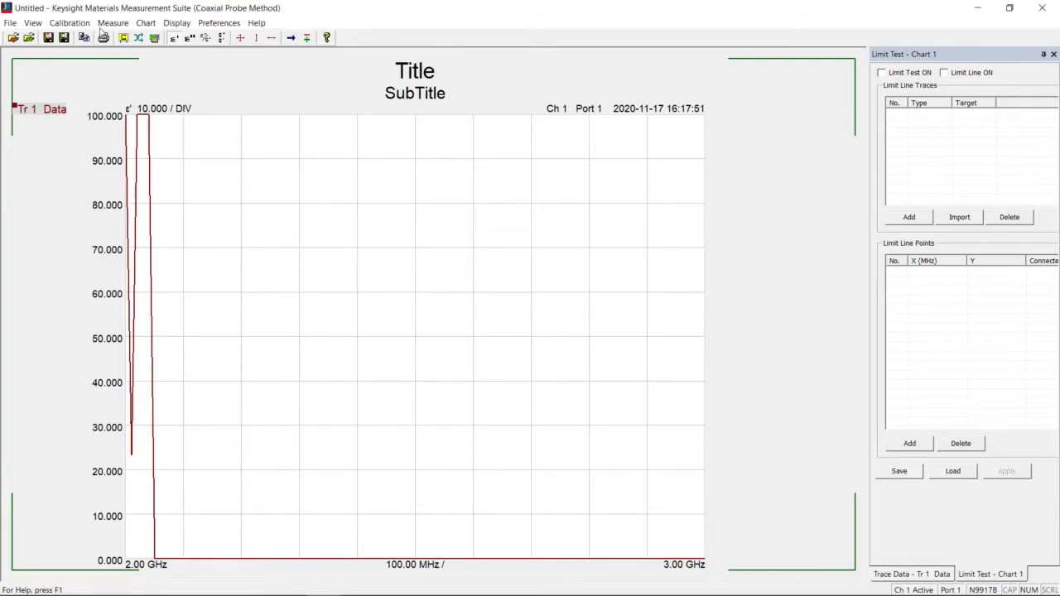
Add a New Chart from the Chart menu, placing Chart 2 beside the ε′ chart
click(145, 23)
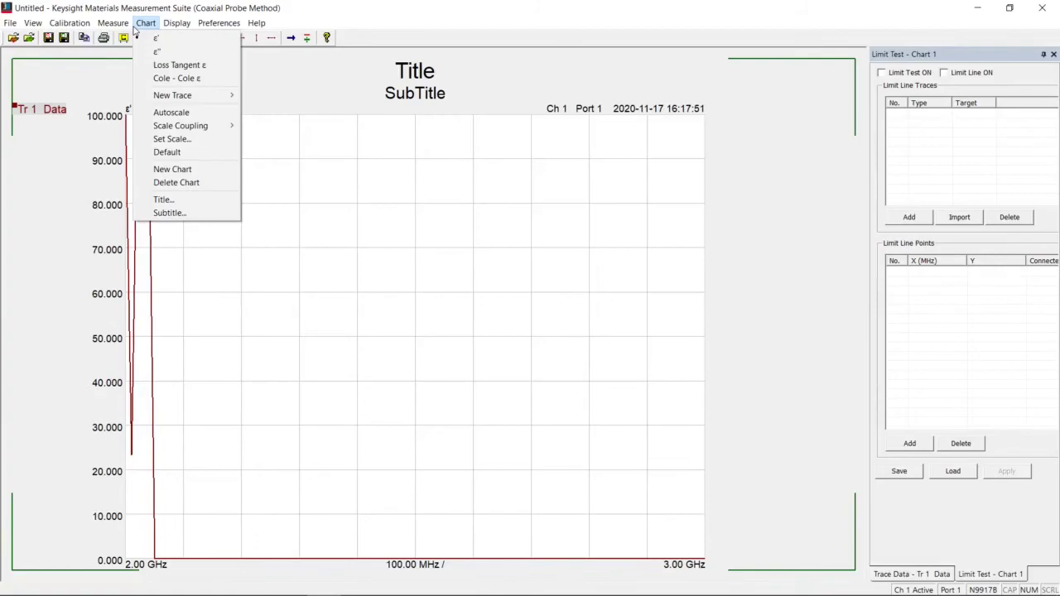
mouse_move(149, 97)
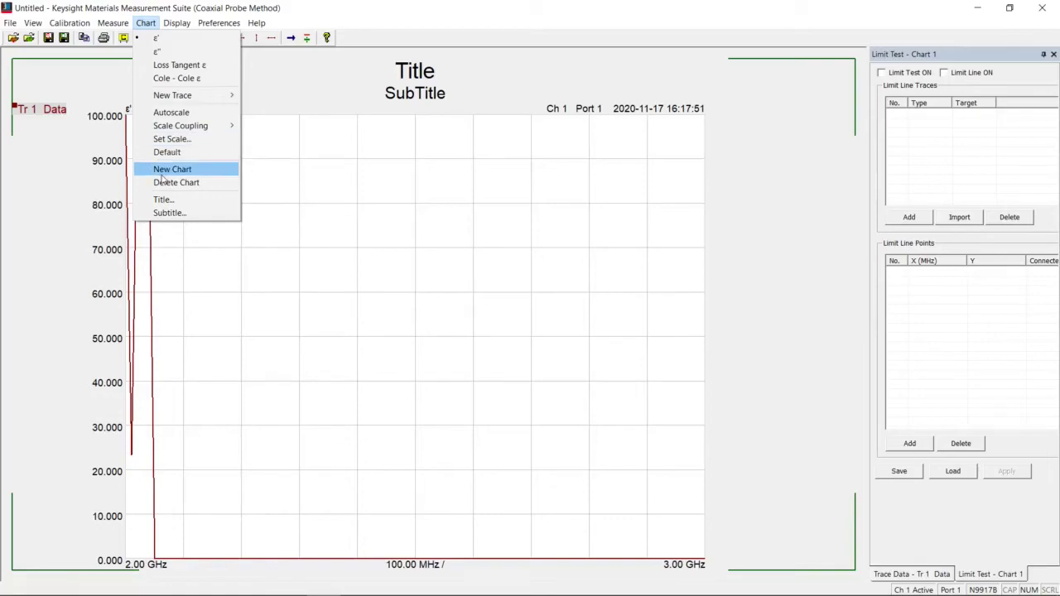
click(171, 169)
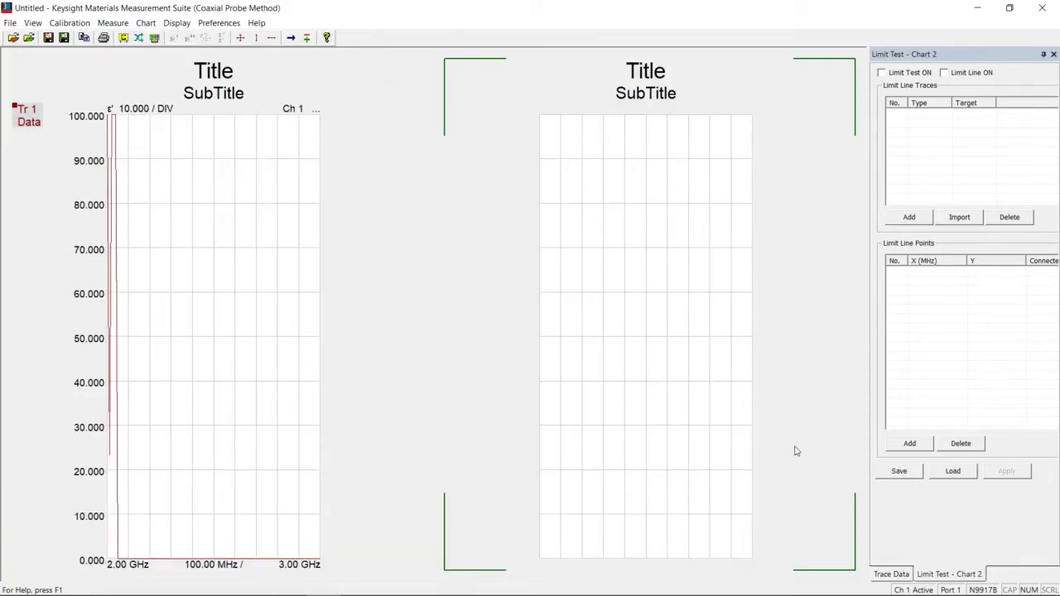
Recolor trace 1 on the ε′ chart pink in Trace Settings, keeping a solid line style
click(177, 23)
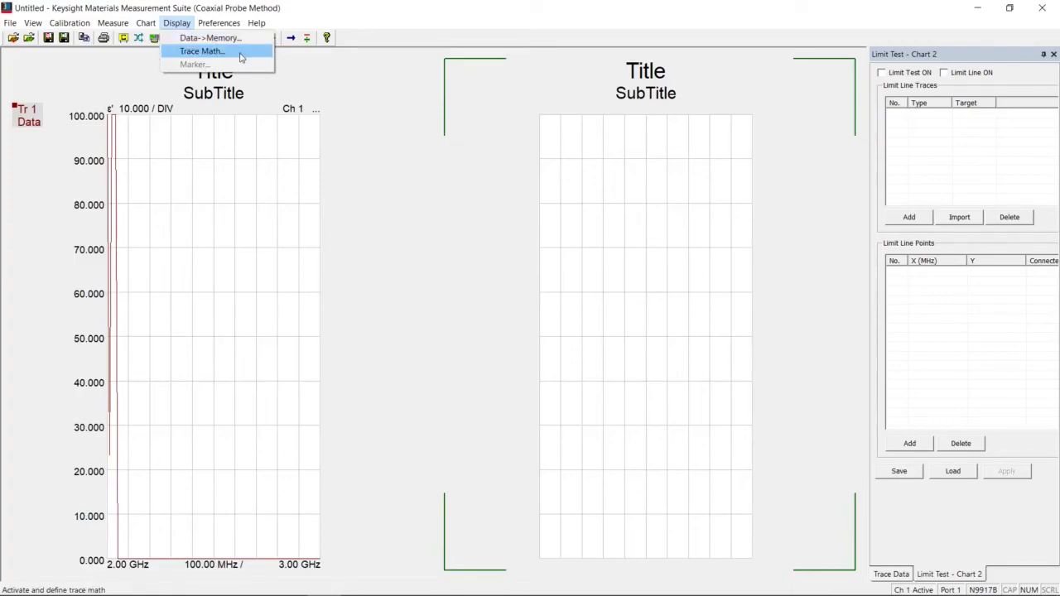
mouse_move(222, 28)
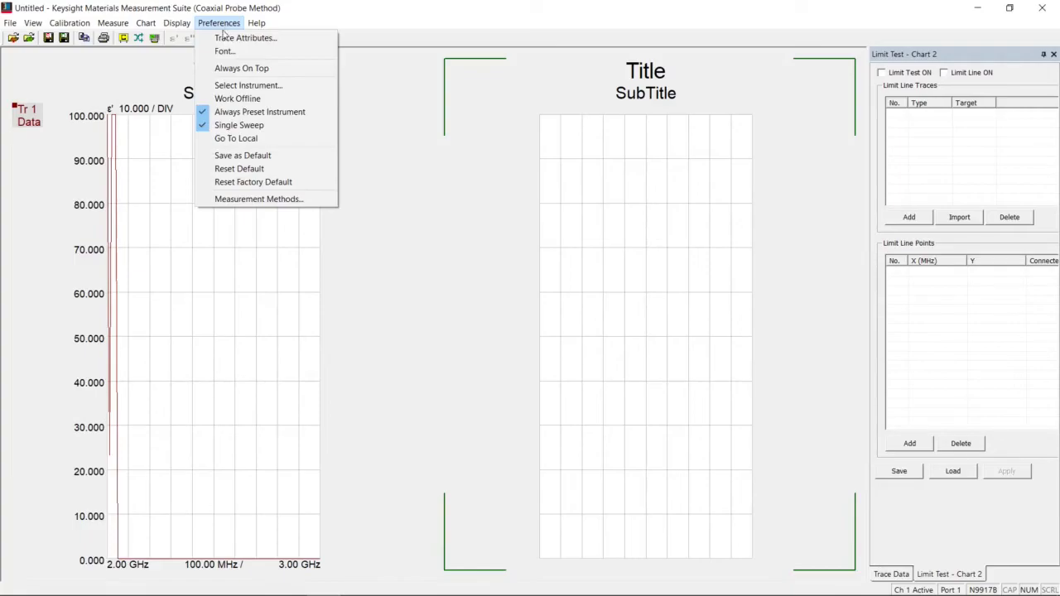
click(227, 38)
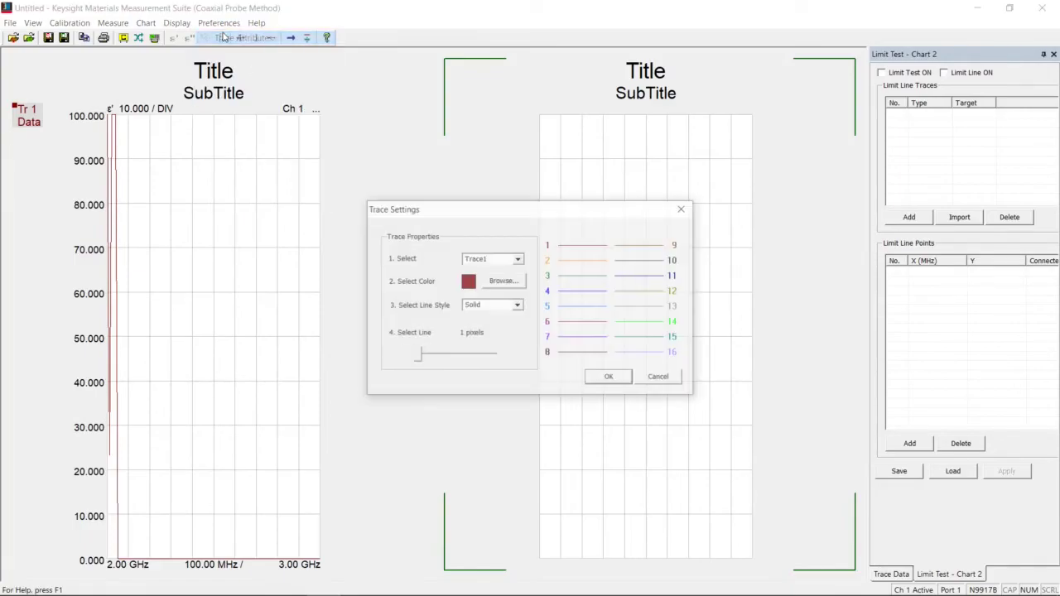
click(511, 281)
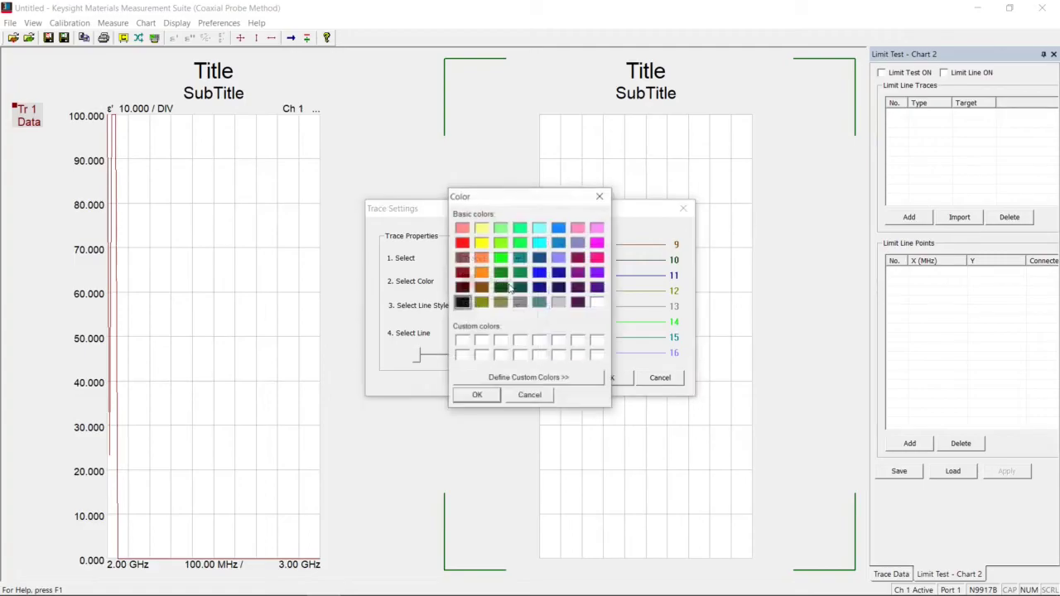
click(596, 230)
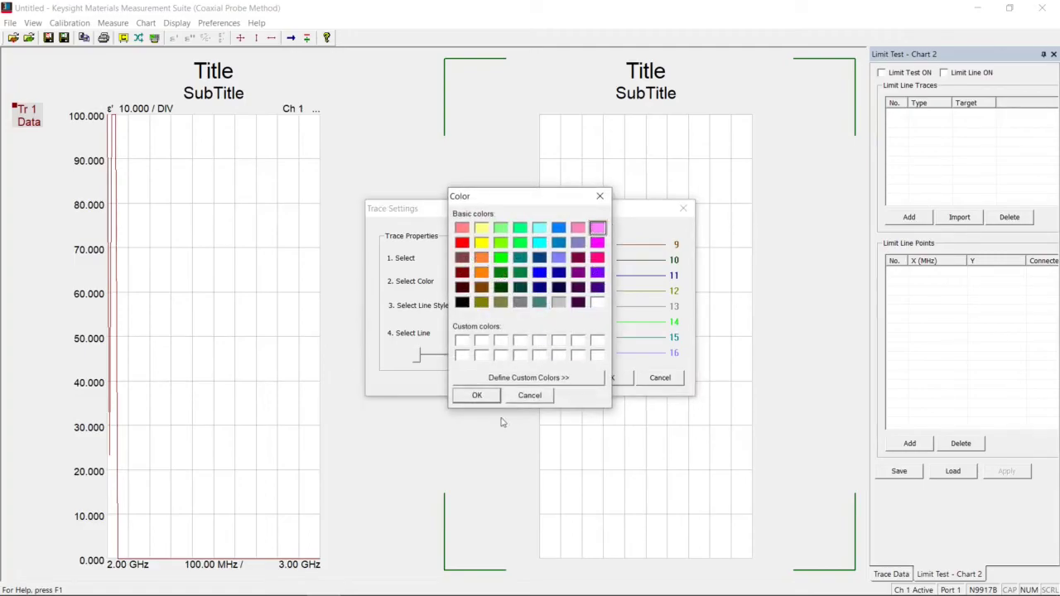
click(492, 398)
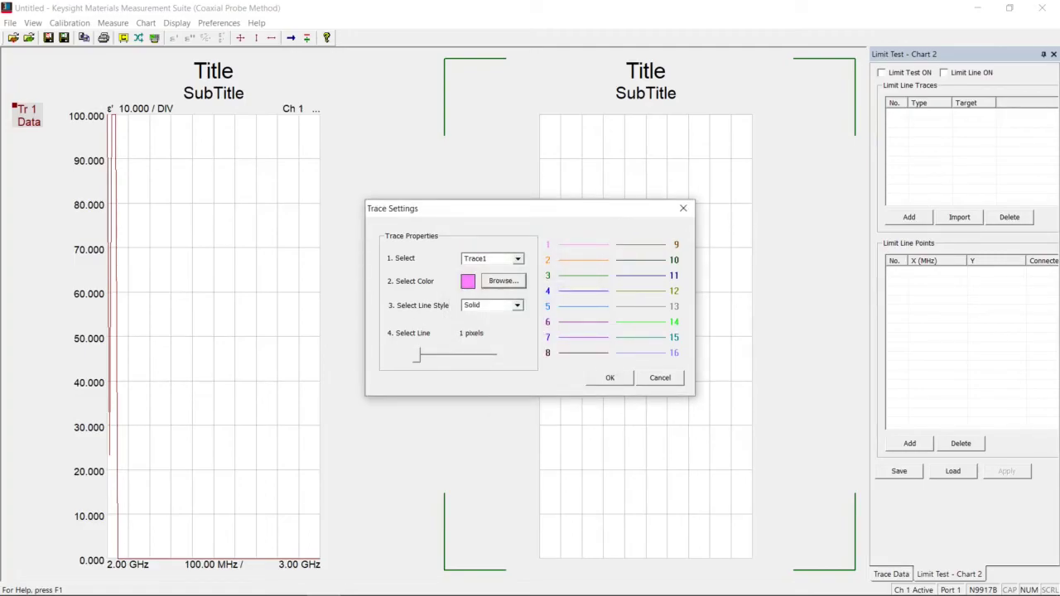
click(518, 305)
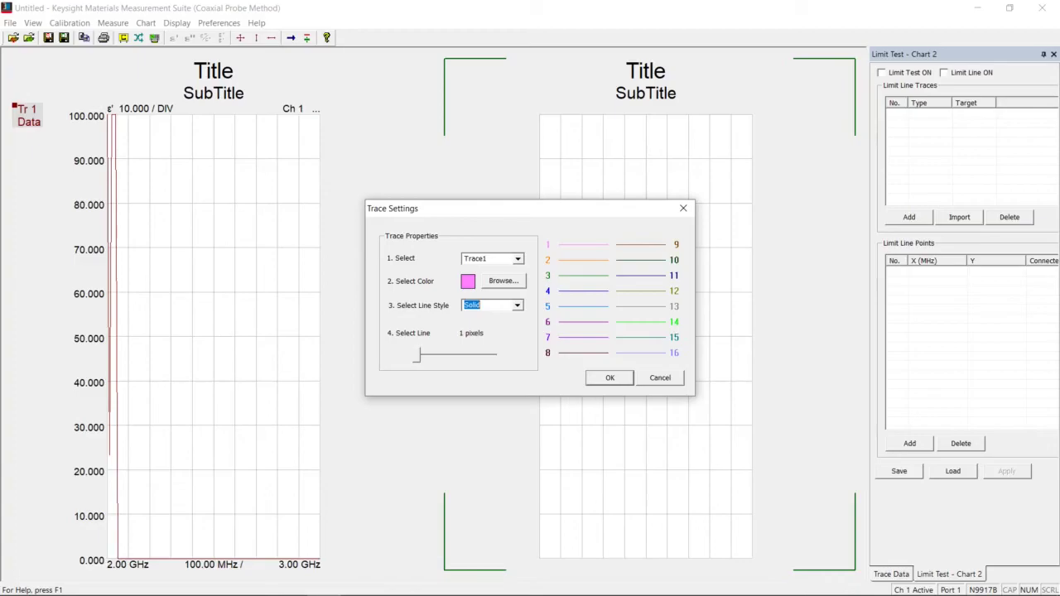
click(518, 310)
click(604, 378)
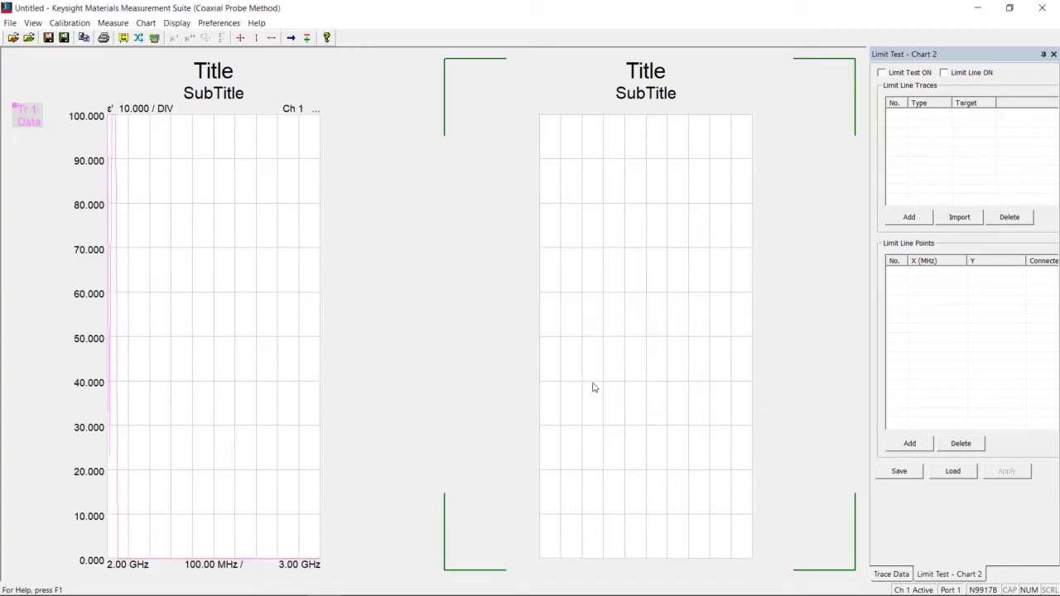
Turn on Work Offline from the Preferences menu
click(258, 24)
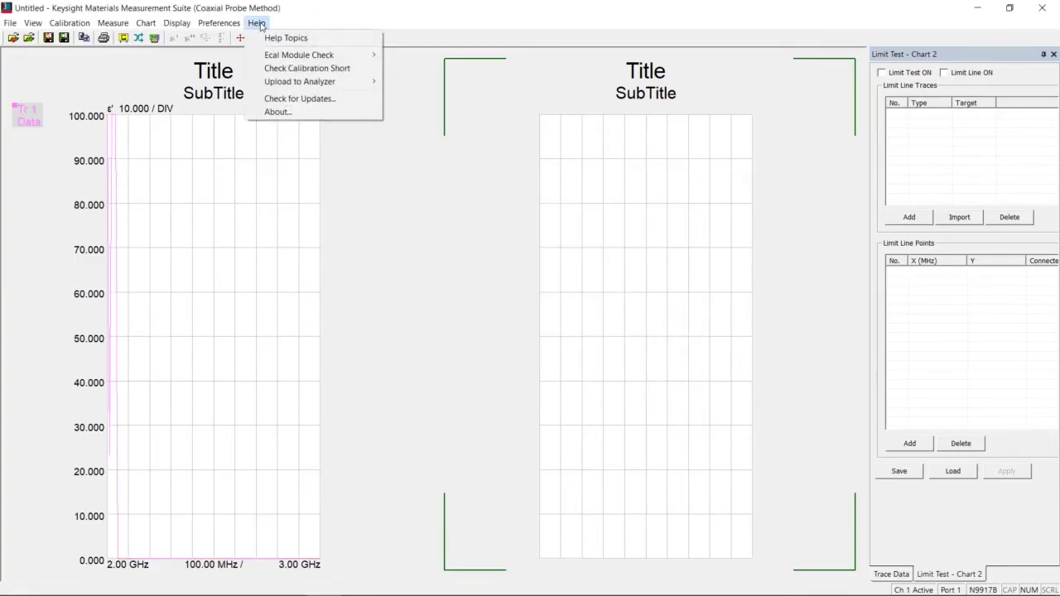
mouse_move(219, 23)
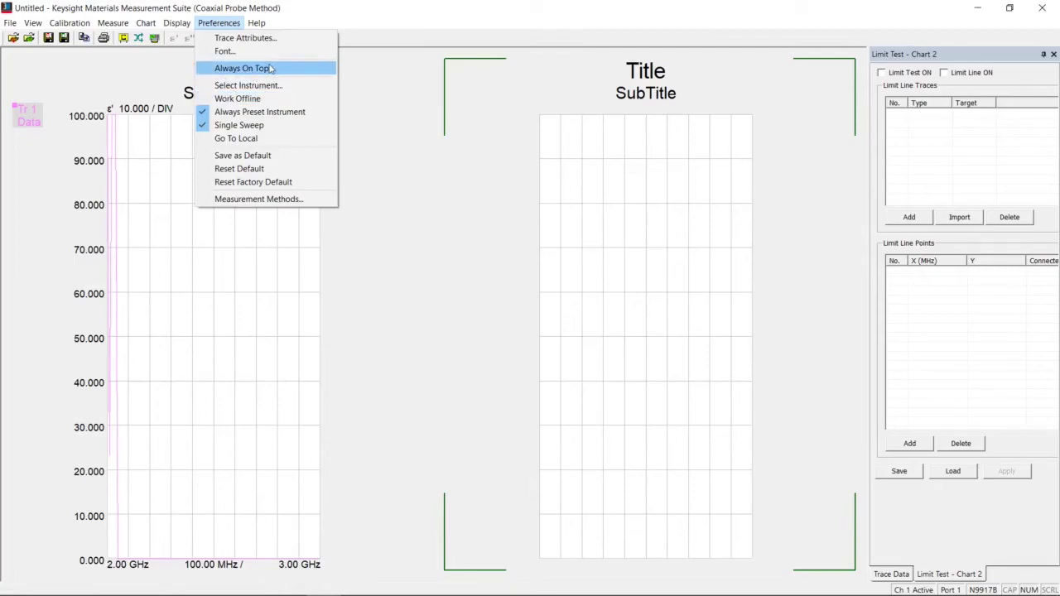
click(663, 74)
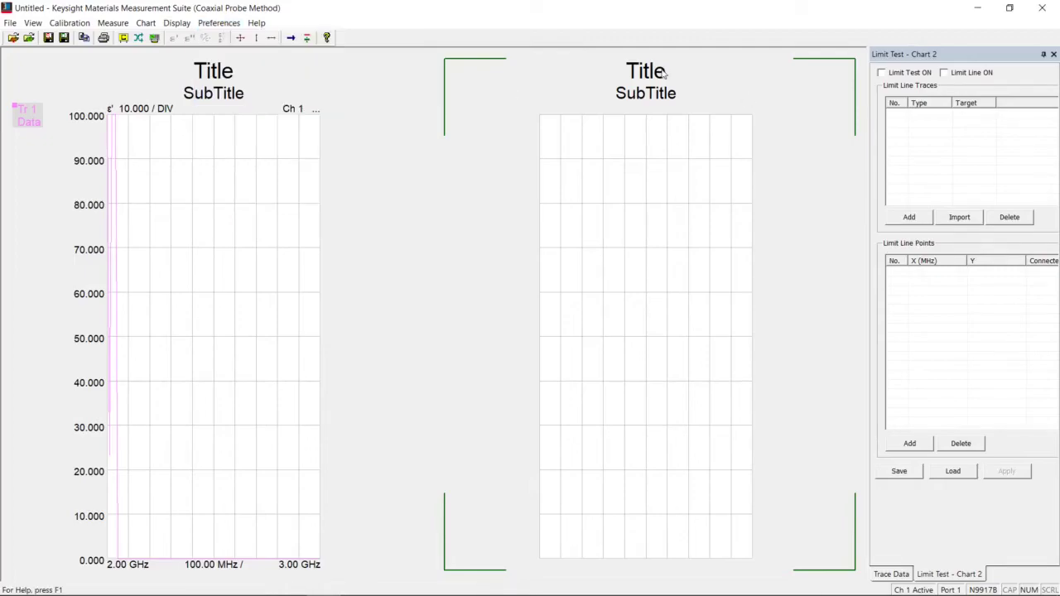
click(207, 25)
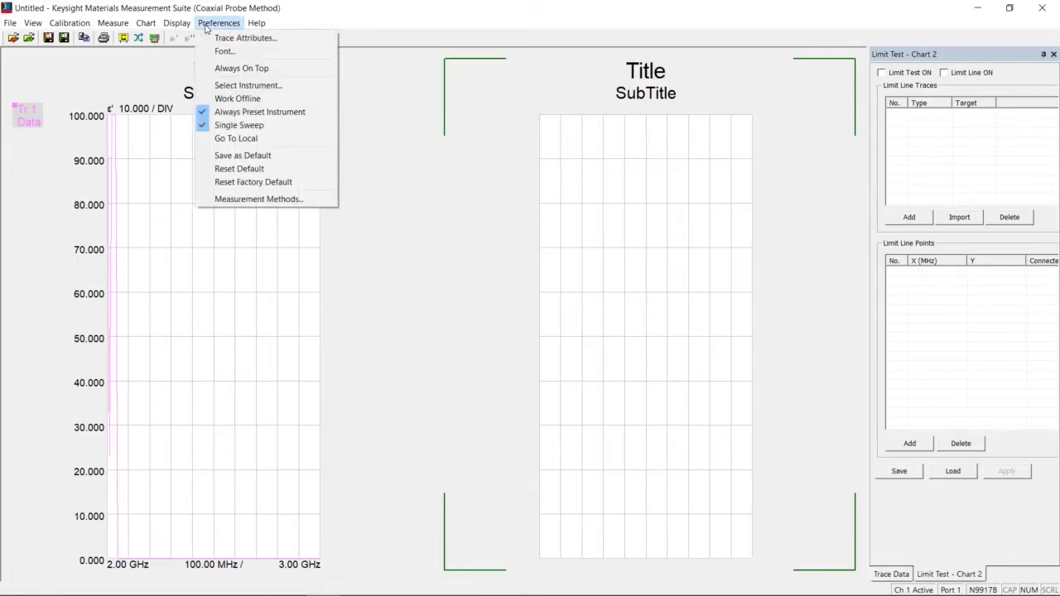
click(302, 100)
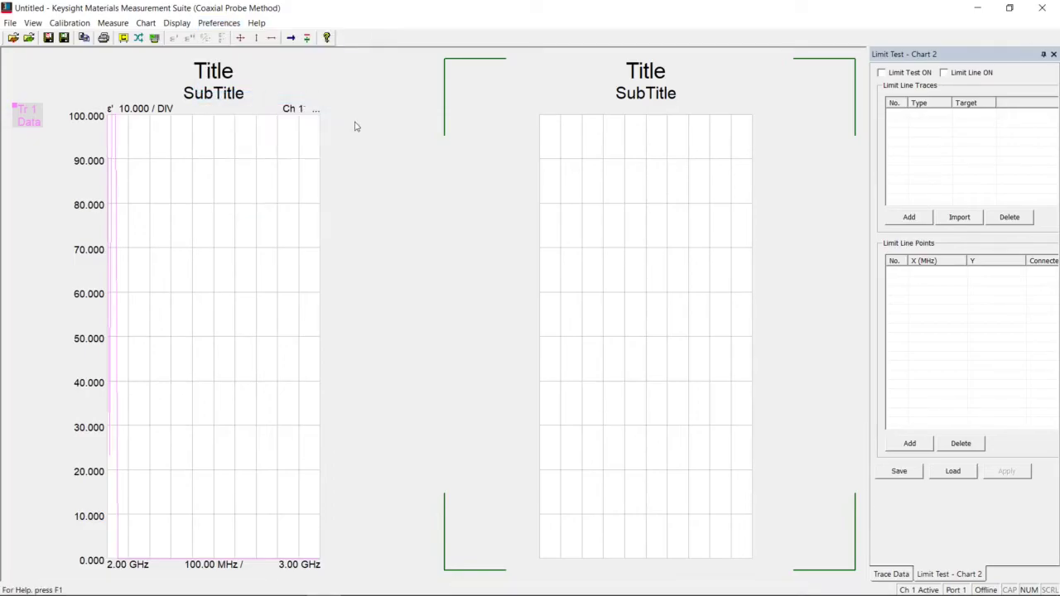
Answer No to the instrument connection prompt so the software stays offline
click(229, 24)
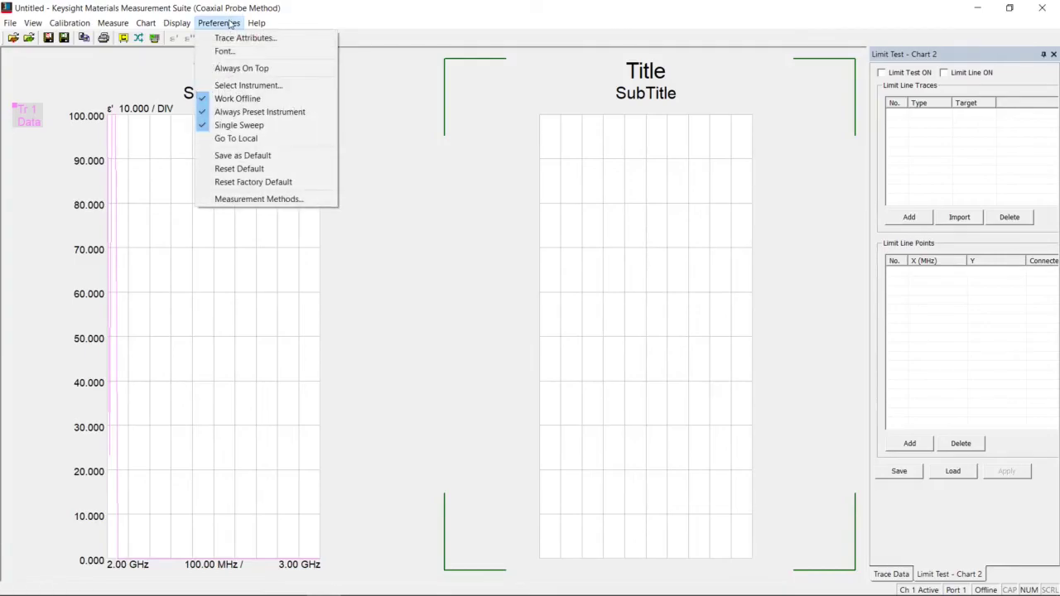
click(212, 101)
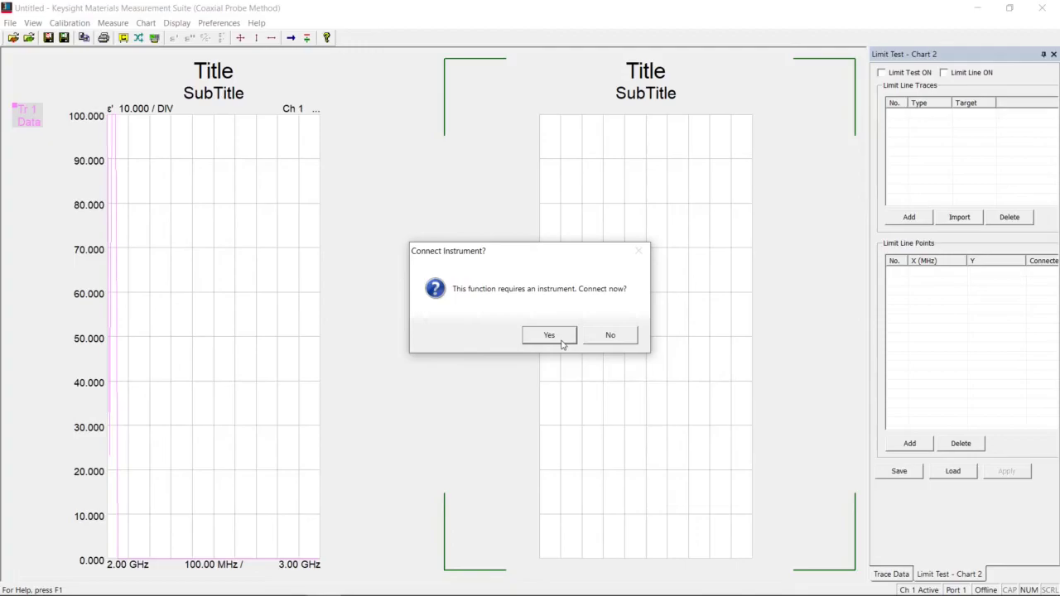
click(617, 337)
click(219, 24)
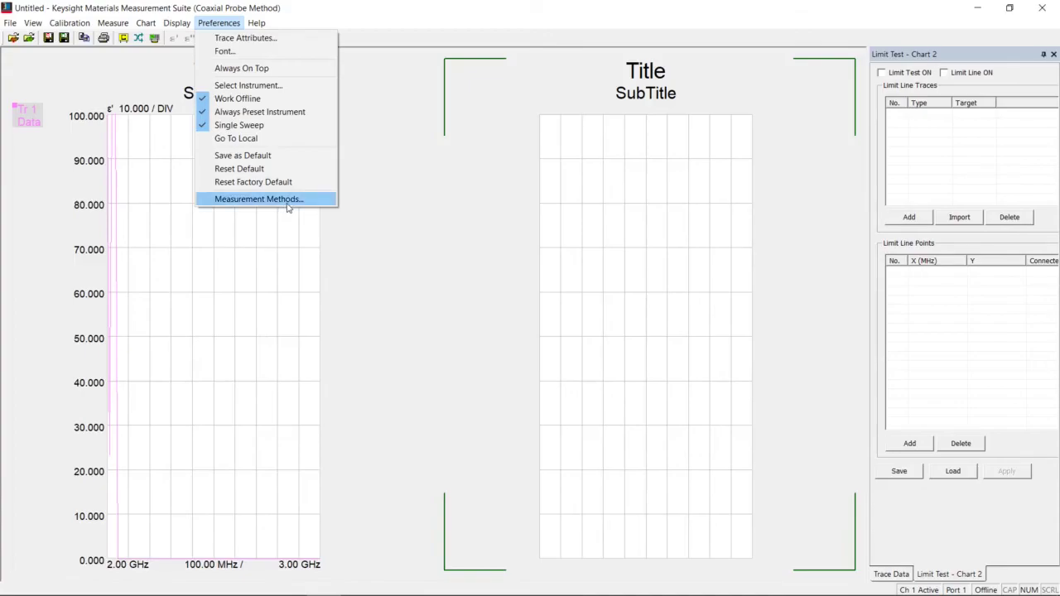
click(288, 200)
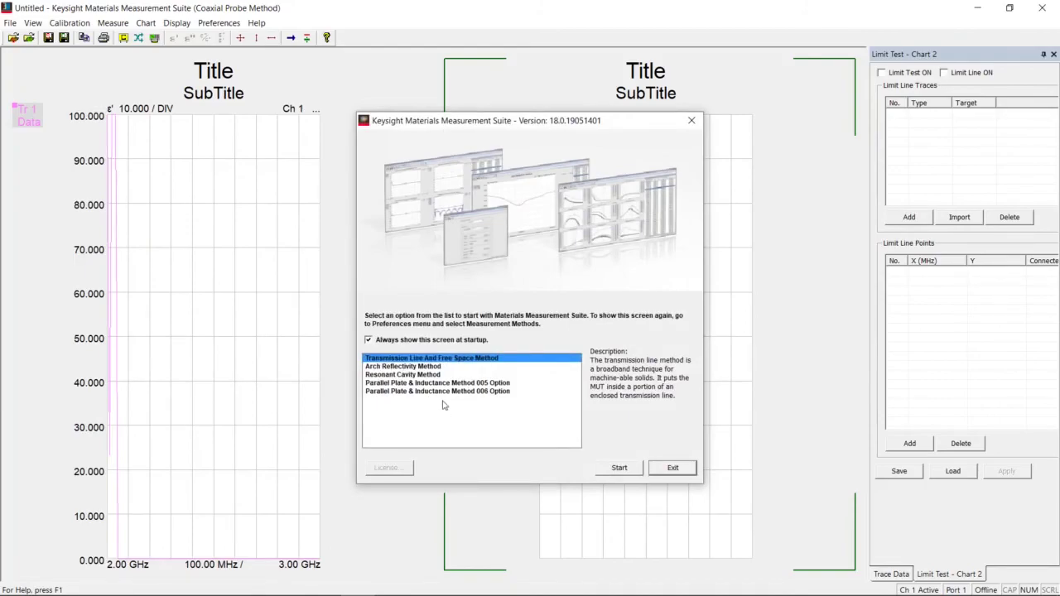
click(658, 472)
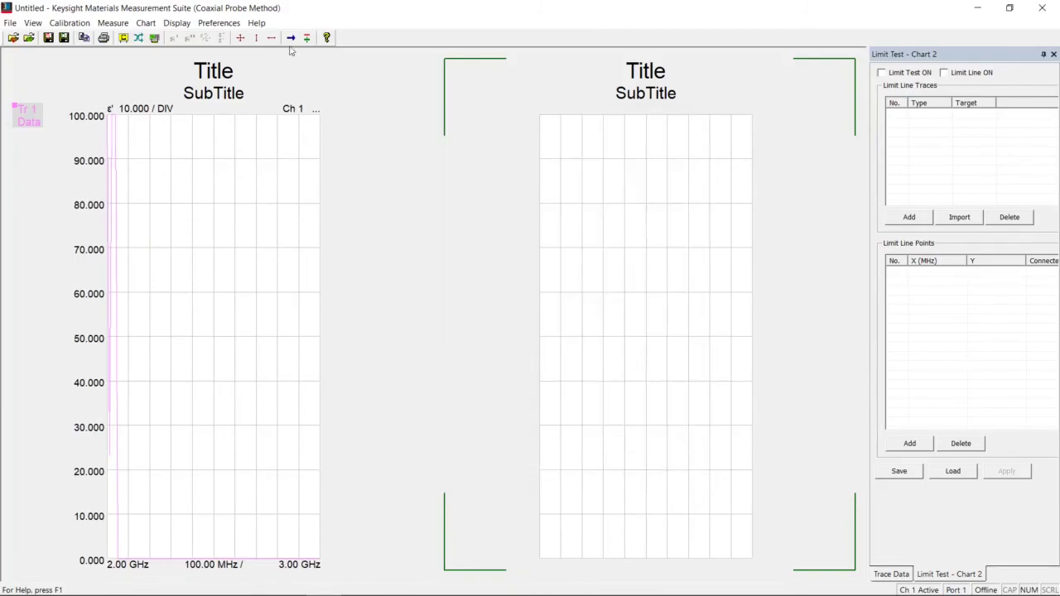
click(257, 22)
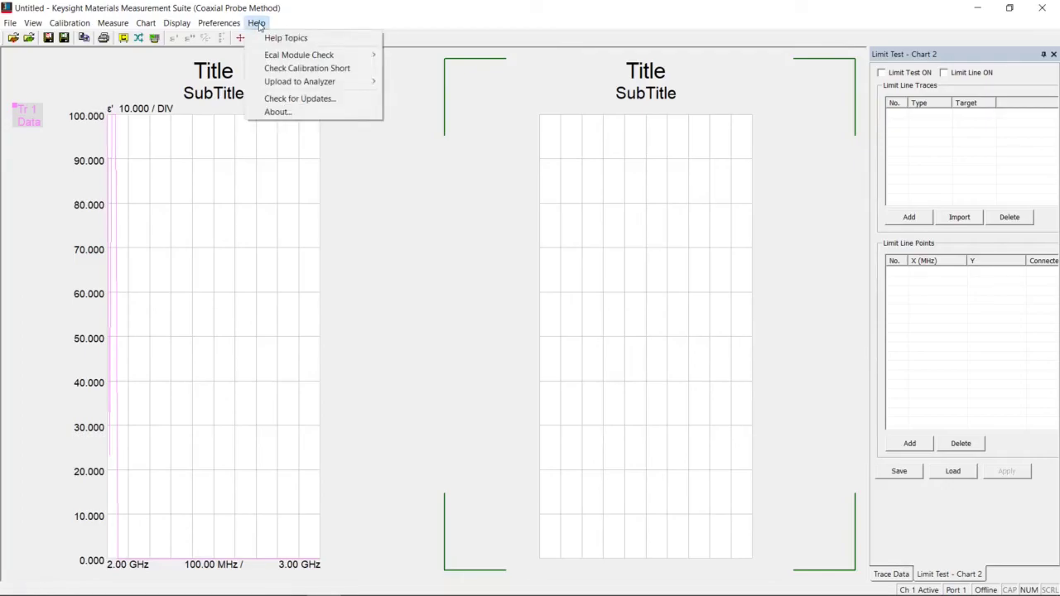
click(316, 103)
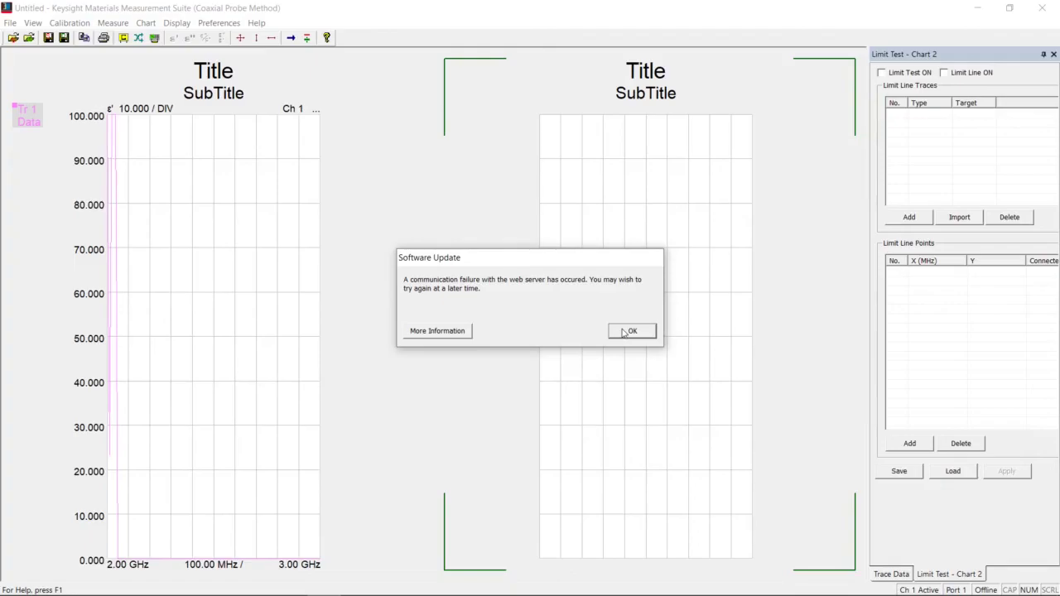
click(625, 332)
click(242, 25)
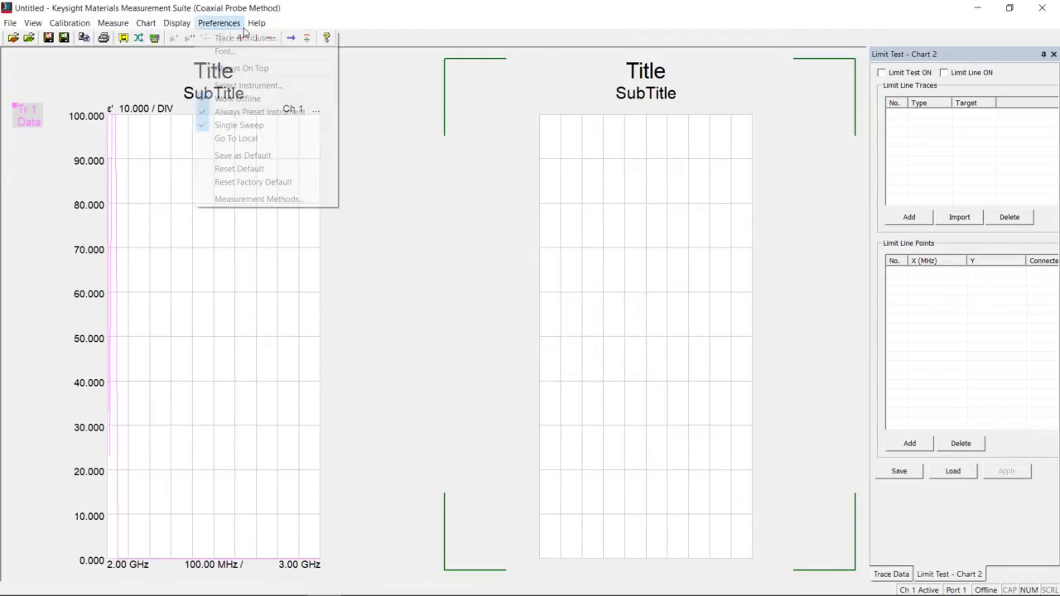
mouse_move(173, 33)
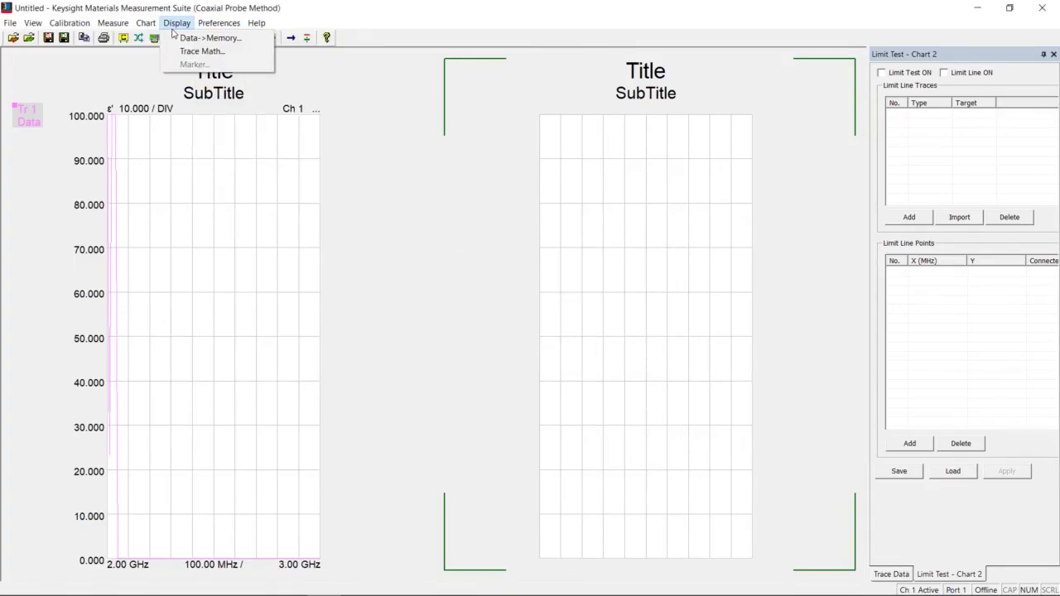
mouse_move(75, 25)
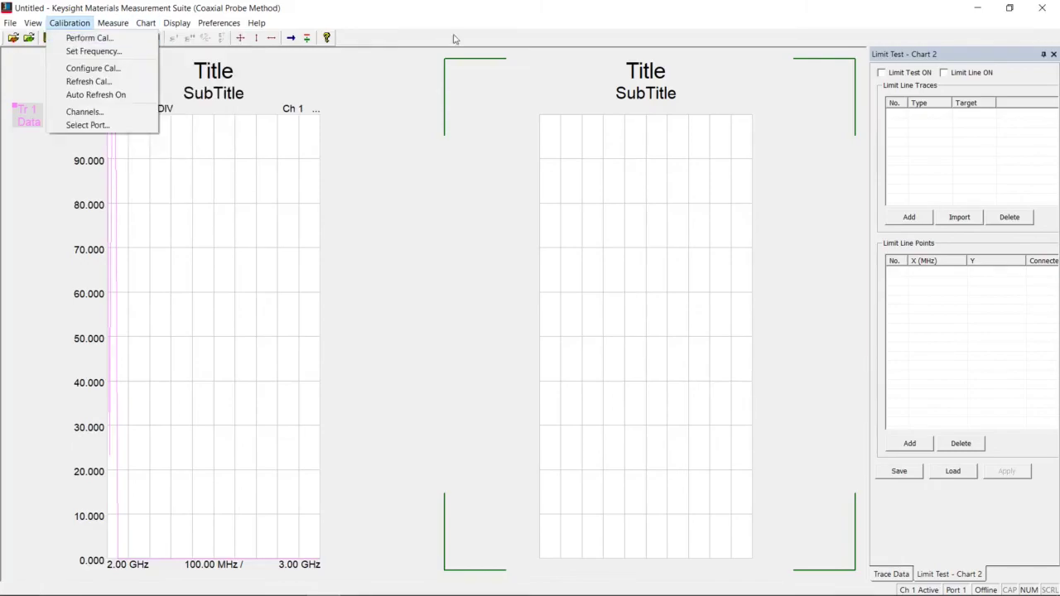
click(478, 6)
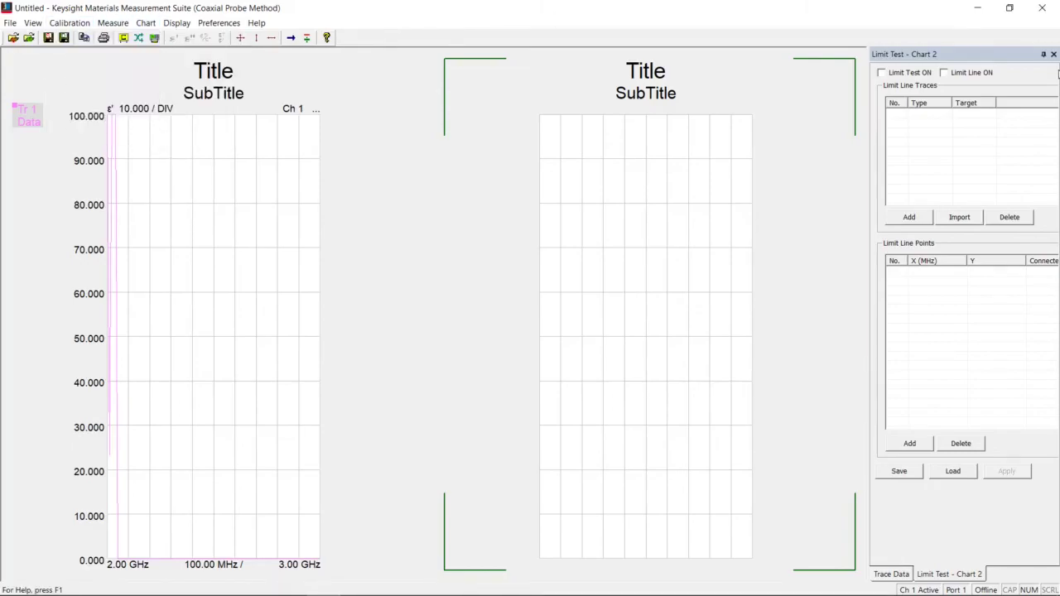
click(882, 73)
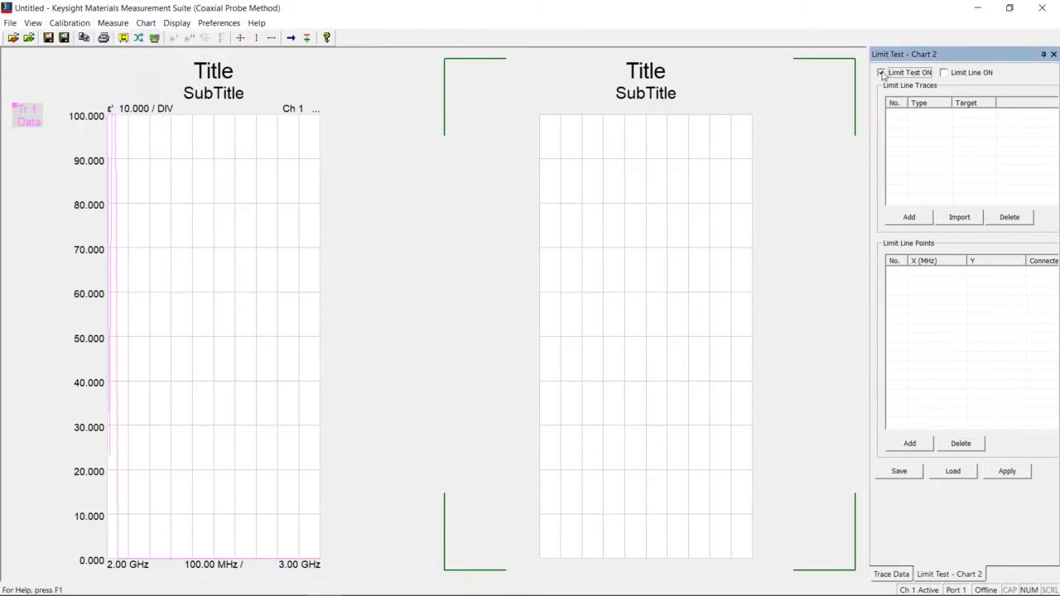
click(945, 73)
click(882, 74)
click(882, 75)
click(944, 73)
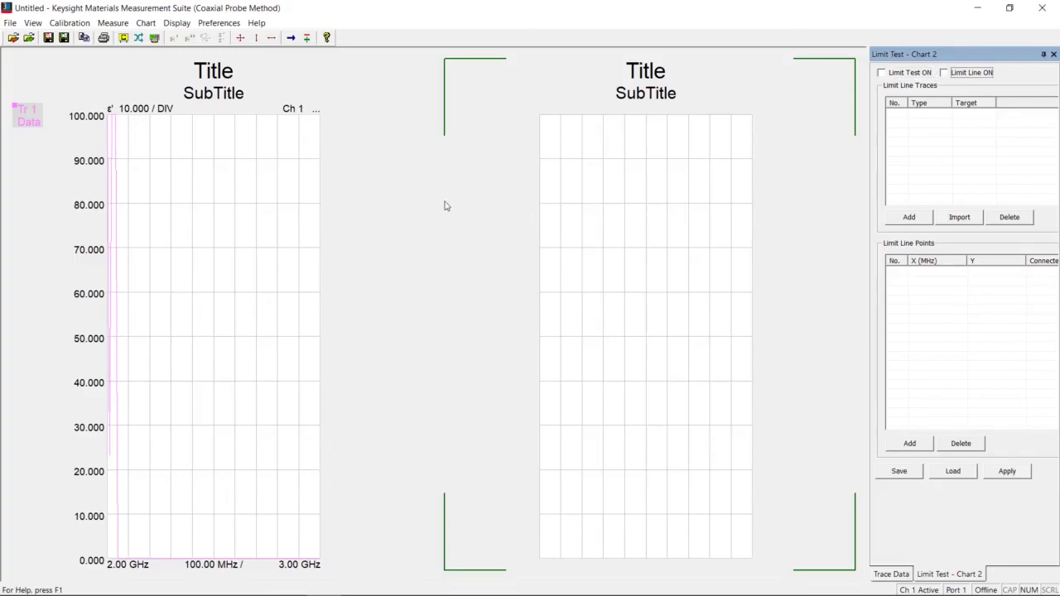